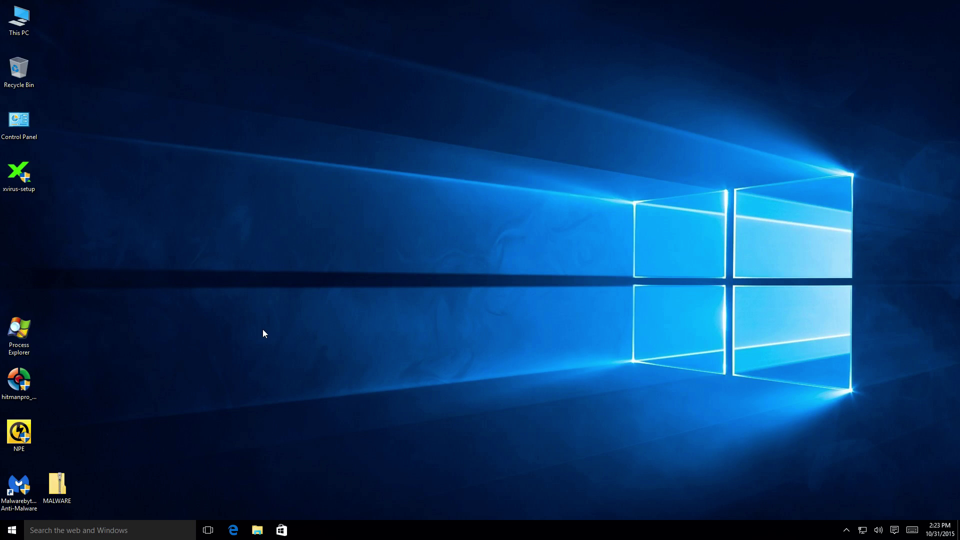
Step: Inspect the xvirus-setup installer's file properties, including its version and copyright details, twice
right_click(23, 176)
click(46, 350)
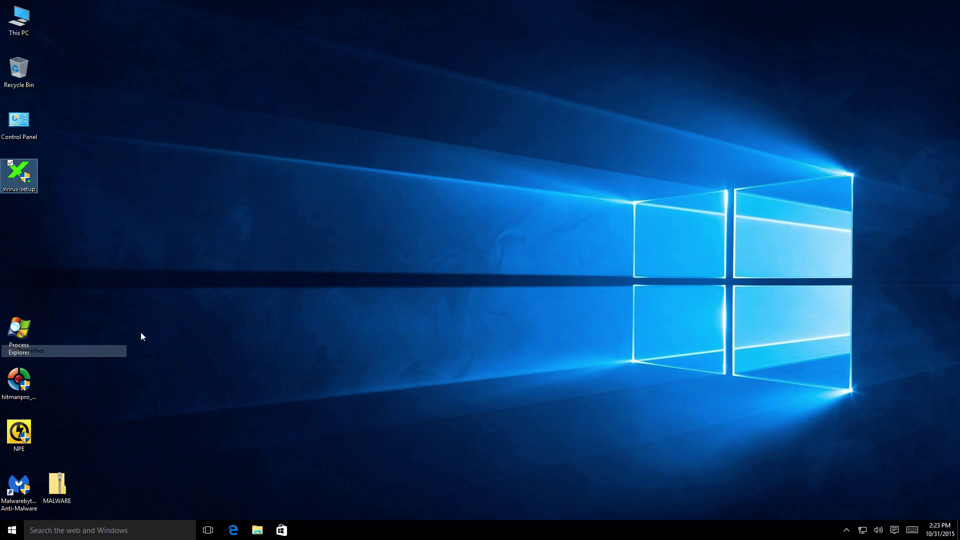
click(131, 207)
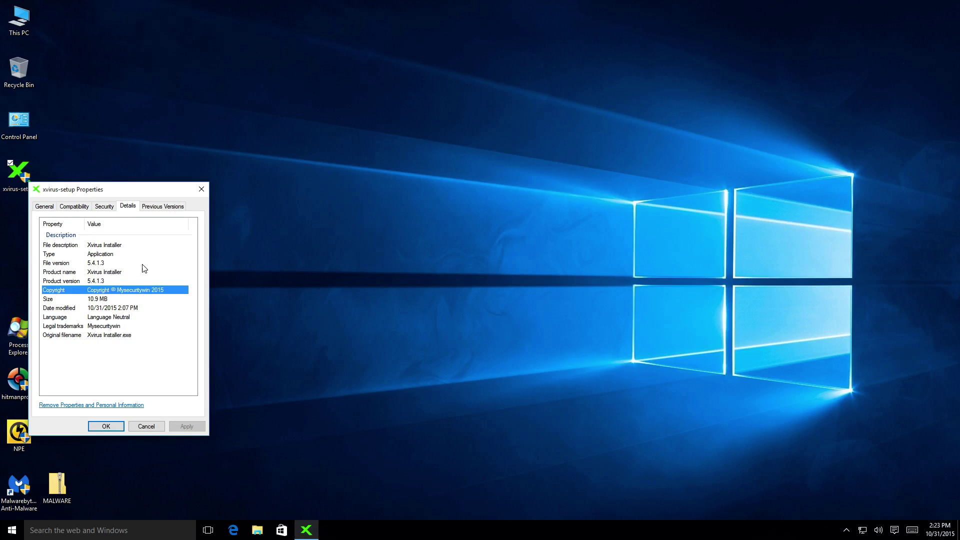
click(45, 207)
drag(88, 192, 162, 160)
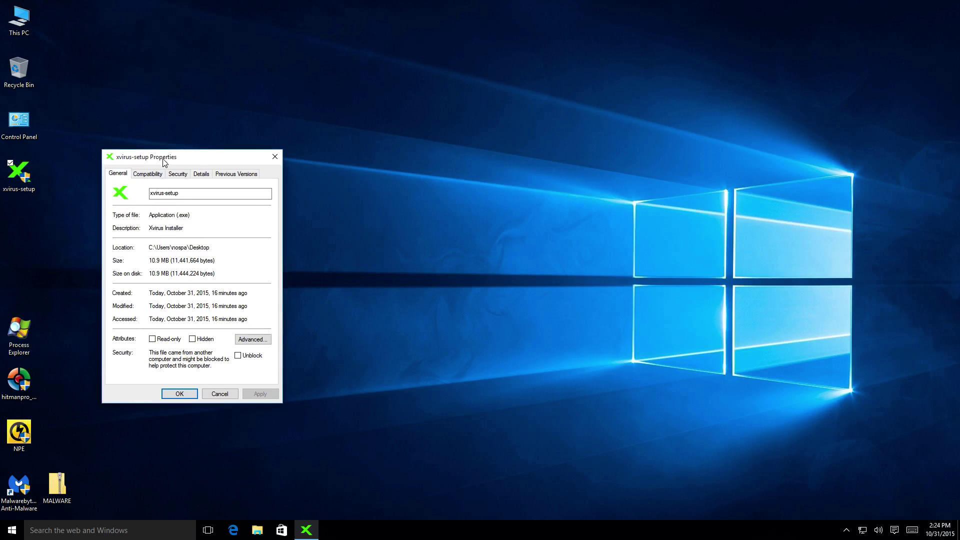
click(274, 159)
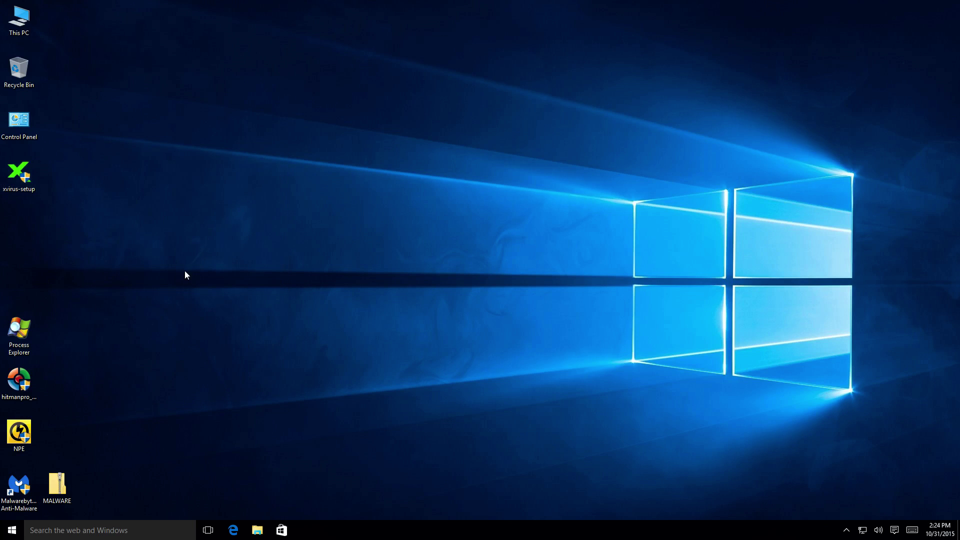
right_click(16, 182)
click(45, 356)
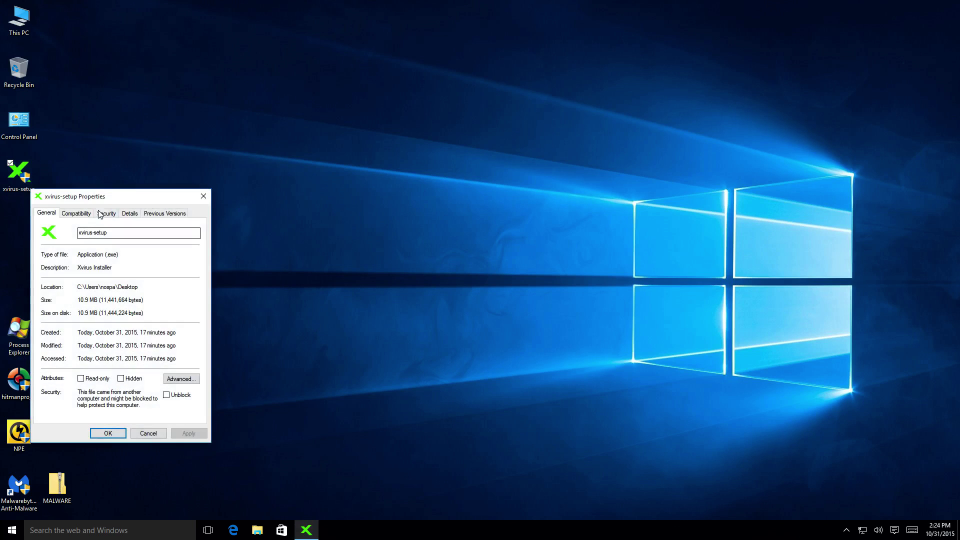
click(130, 216)
click(49, 214)
drag(140, 197, 180, 193)
click(242, 195)
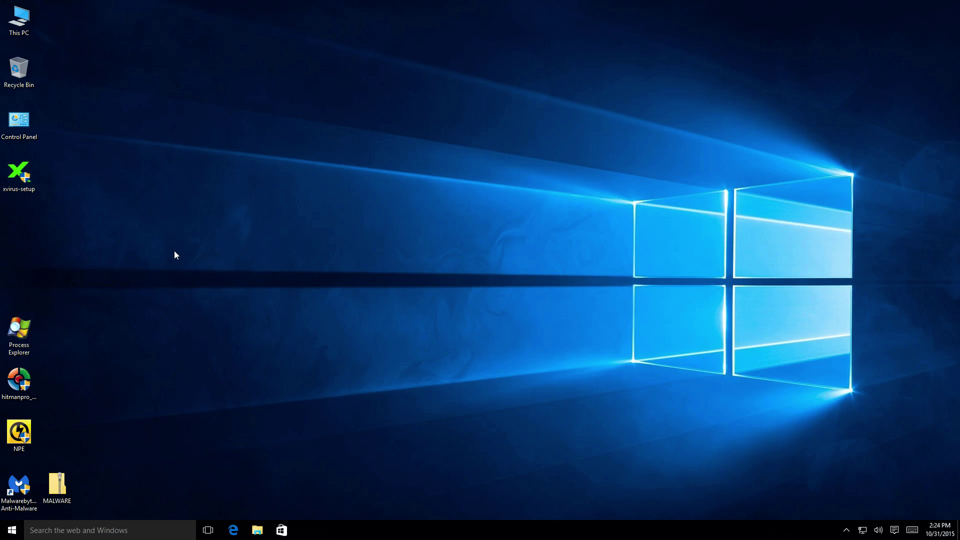
Step: Launch xvirus-setup past SmartScreen and UAC and install Xvirus Personal Guard
double_click(10, 172)
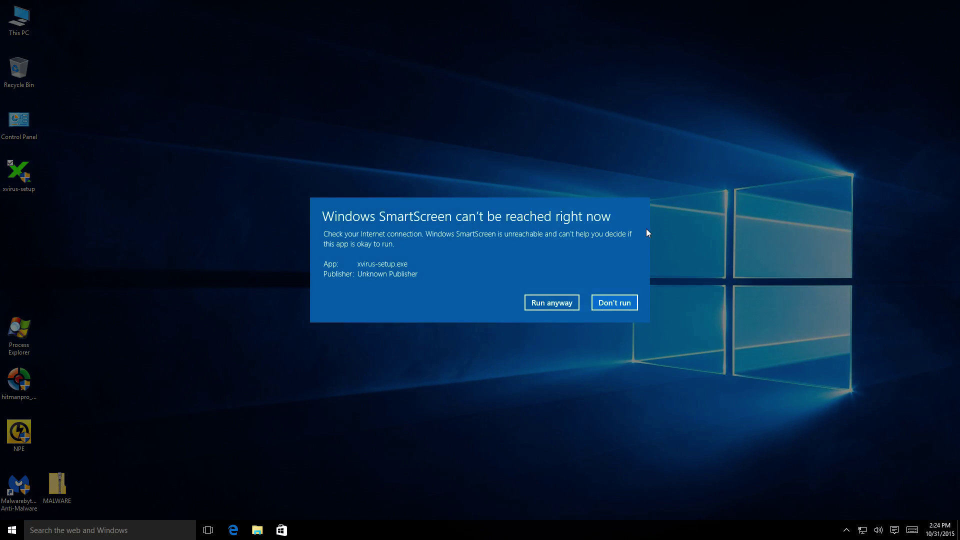
click(565, 304)
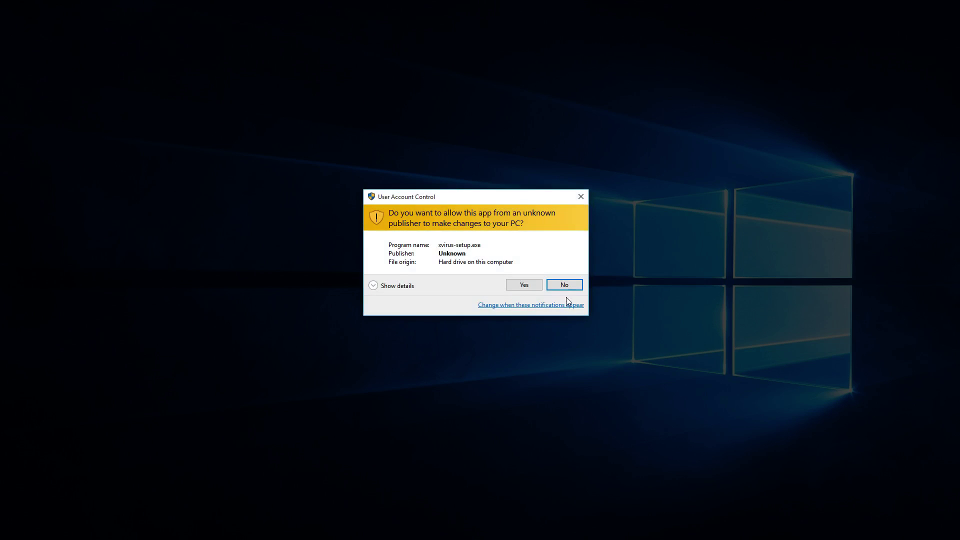
click(565, 285)
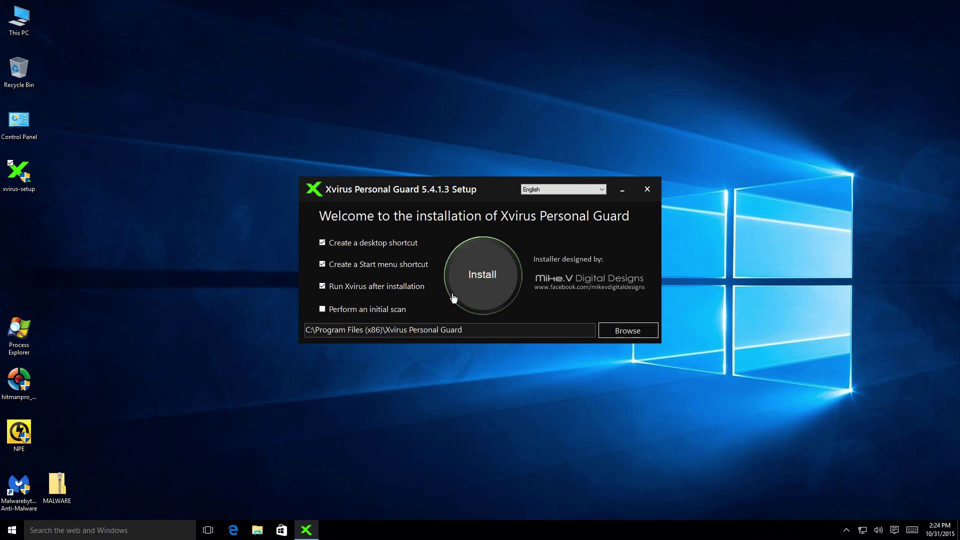
click(480, 288)
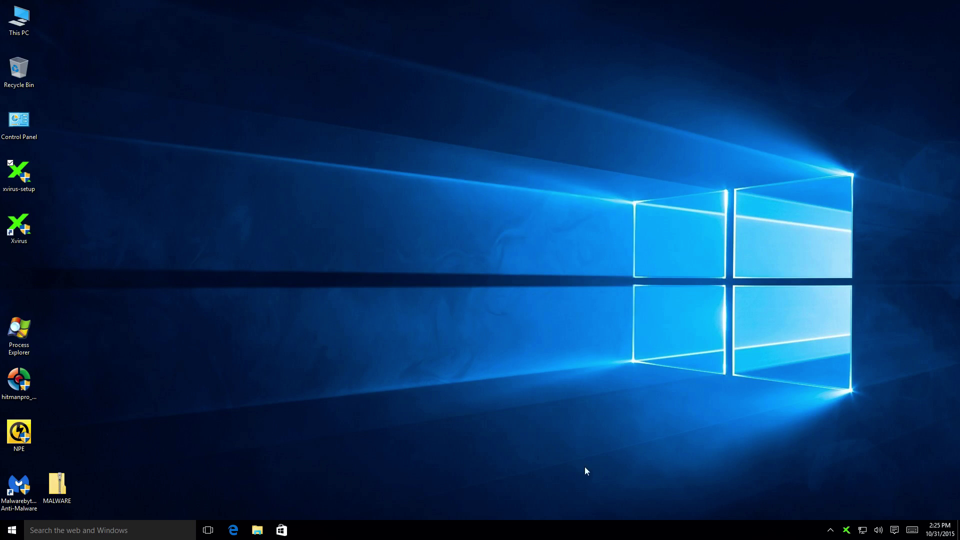
Step: Bring up the Xvirus main window from the tray and dismiss the database-updated toast
click(848, 530)
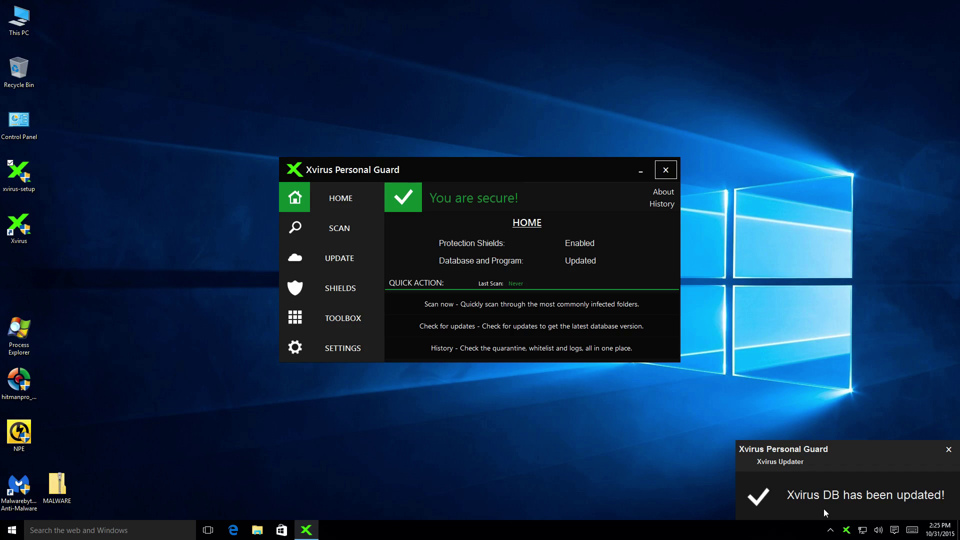
click(948, 449)
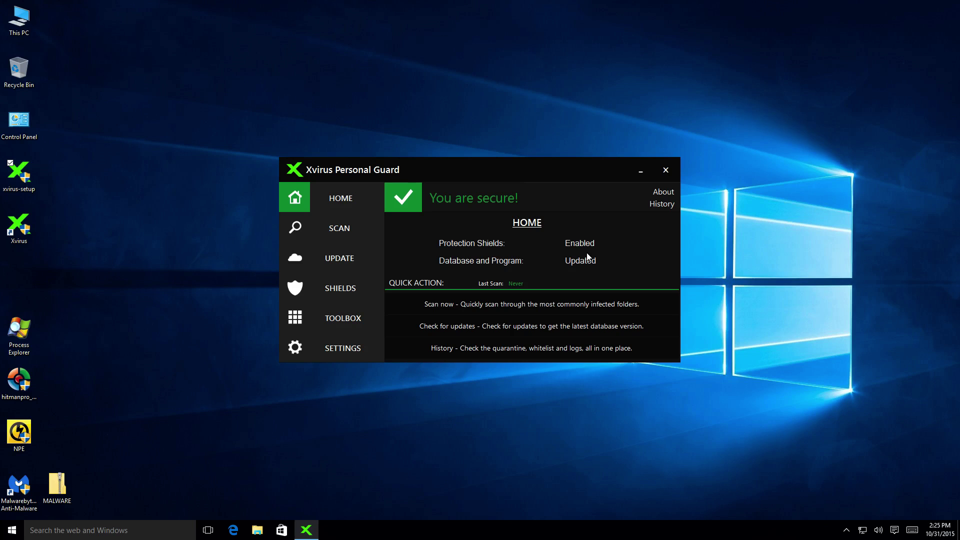
Step: View the About details, then the Scan page, cancelling the custom-scan folder picker
click(660, 192)
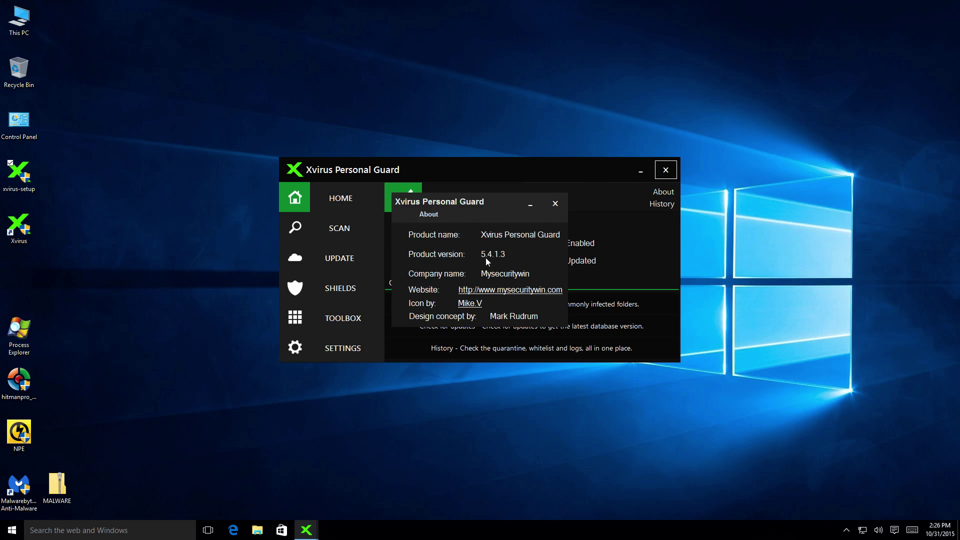
click(556, 205)
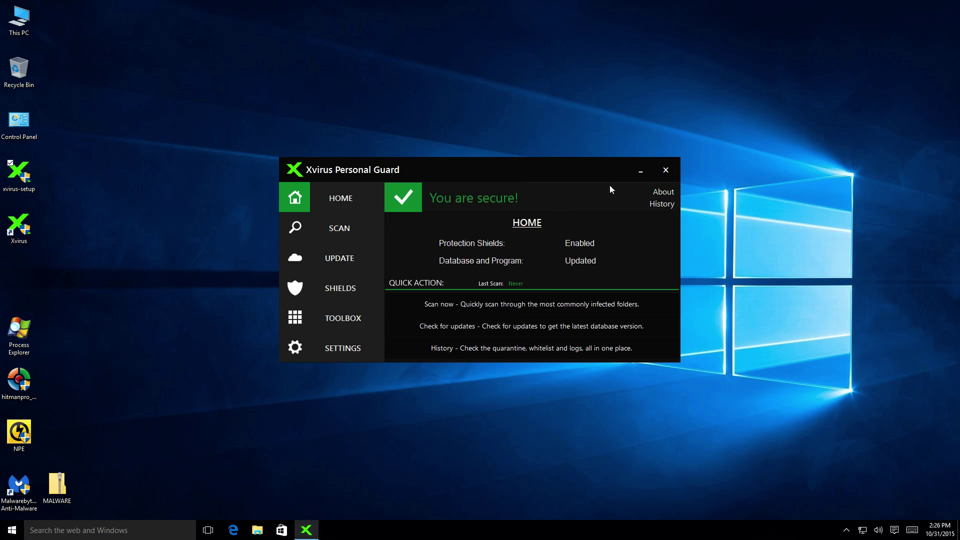
click(356, 228)
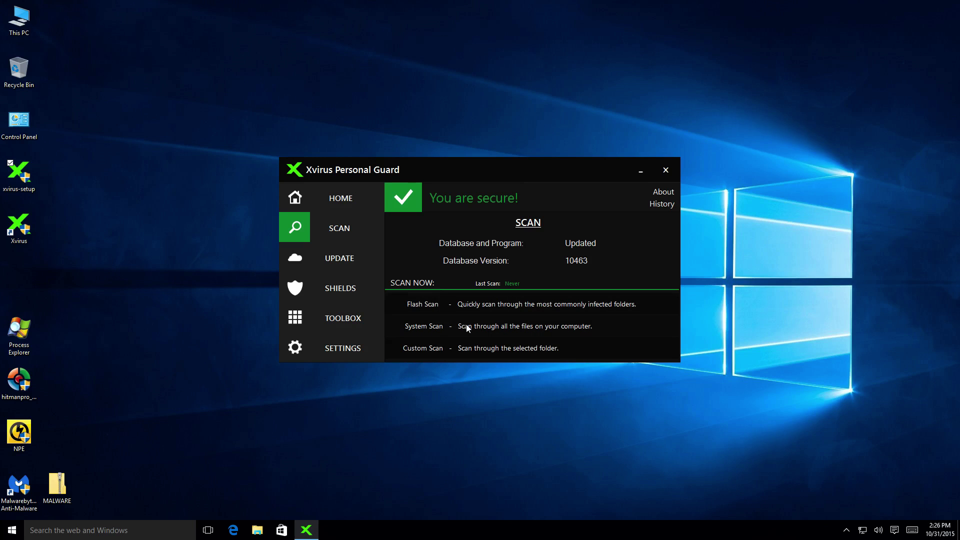
click(435, 349)
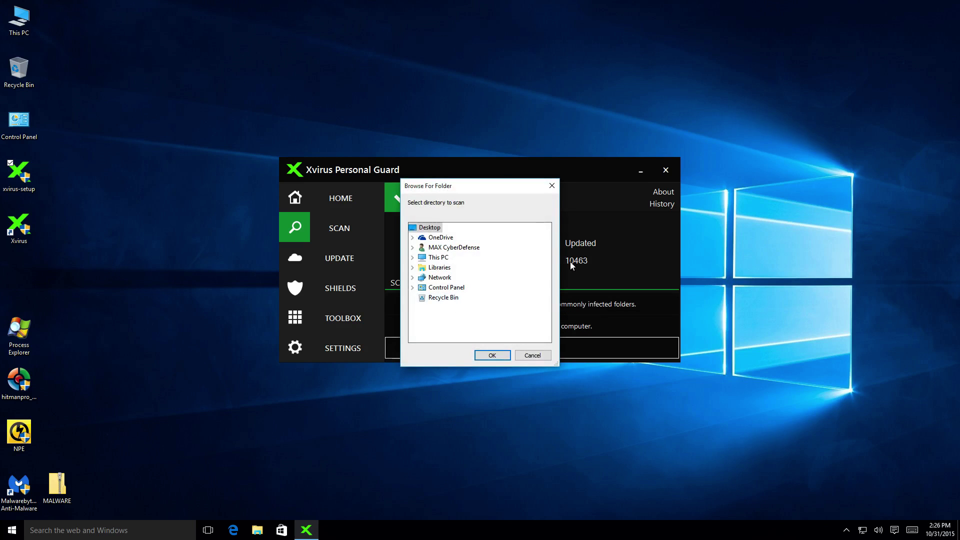
click(521, 357)
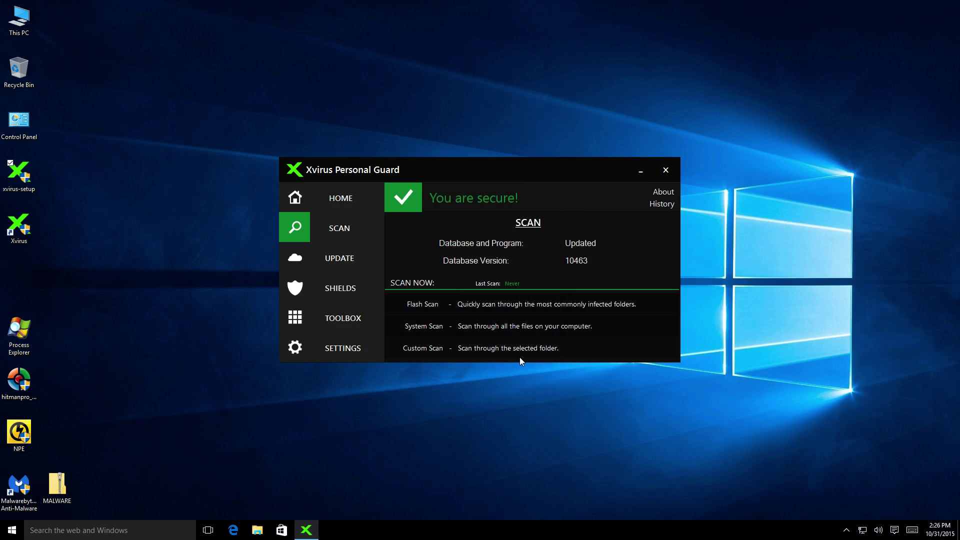
Step: Check for updates (already up to date), review the Shields page, then go to the Toolbox
click(357, 263)
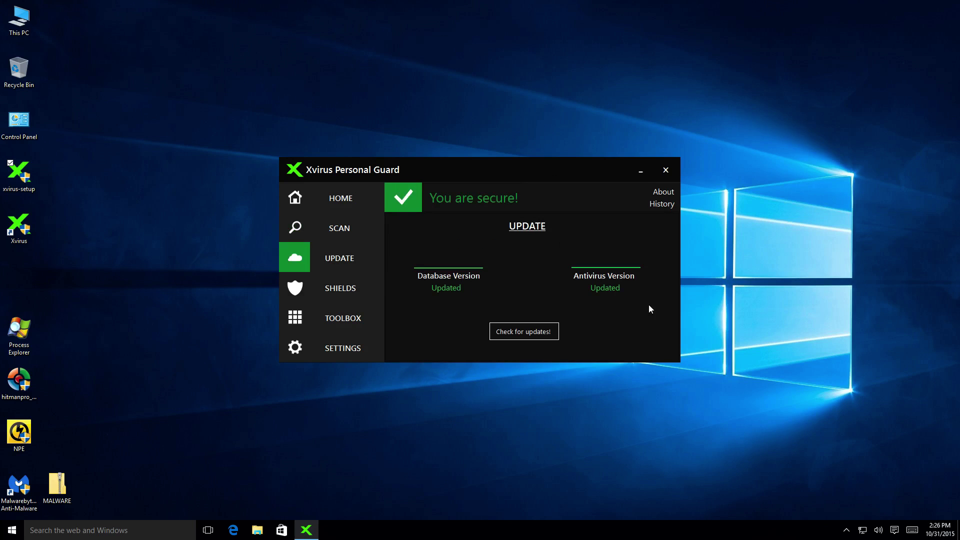
click(557, 332)
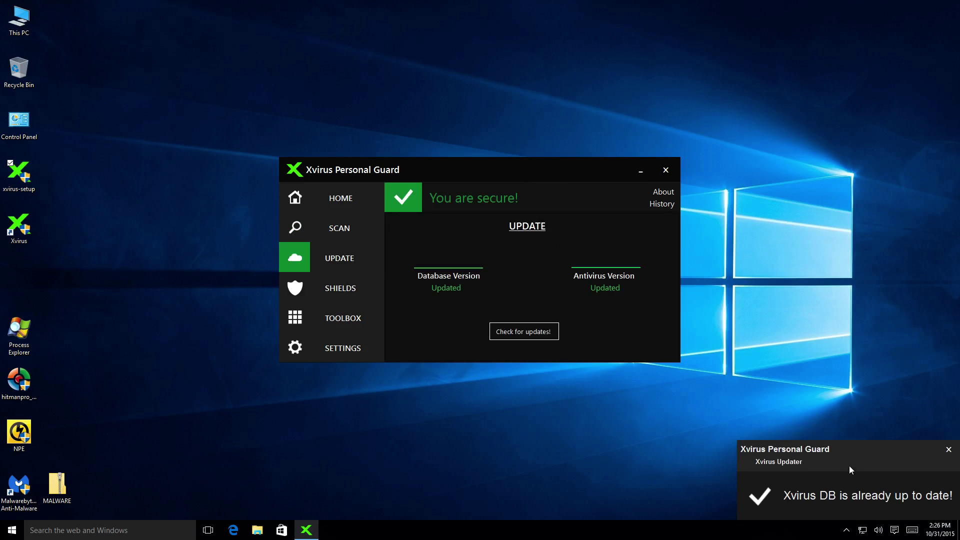
click(948, 449)
click(355, 293)
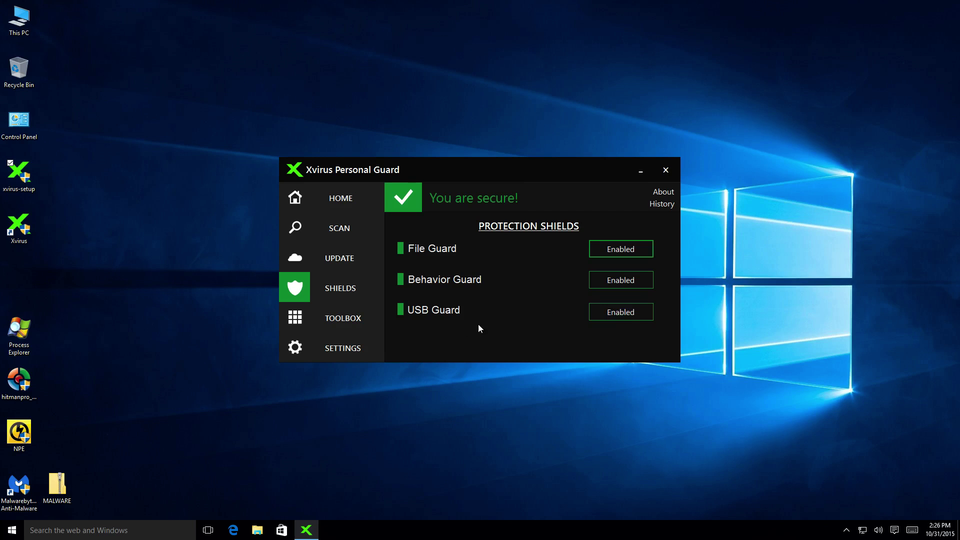
click(351, 322)
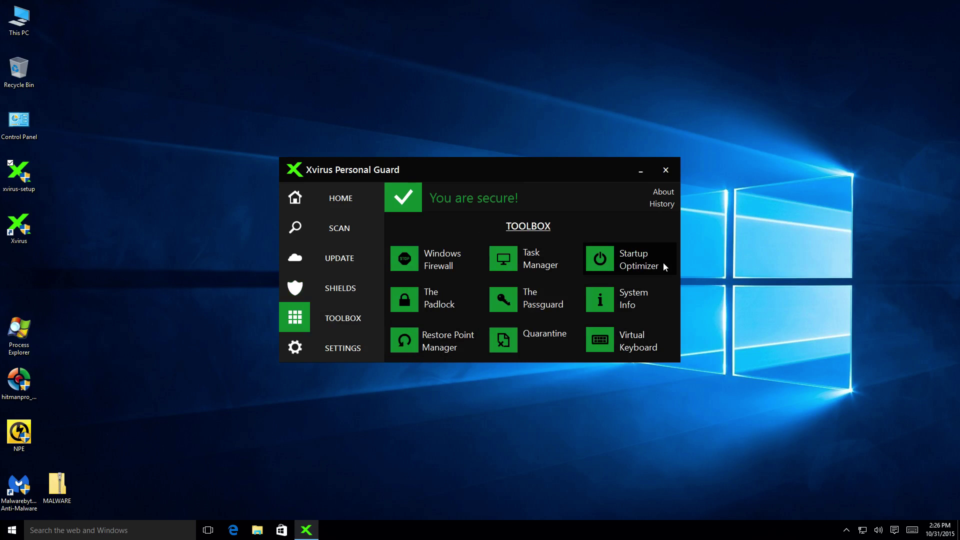
Step: Browse the Task Manager tool's process list, selecting svchost, csrss and taskhostw, then close it
click(508, 263)
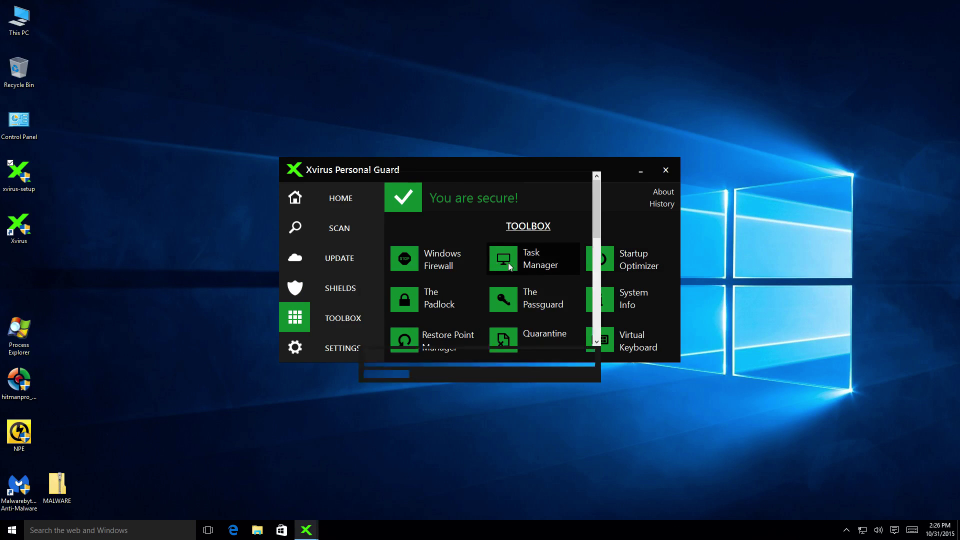
scroll(407, 312, down, 5)
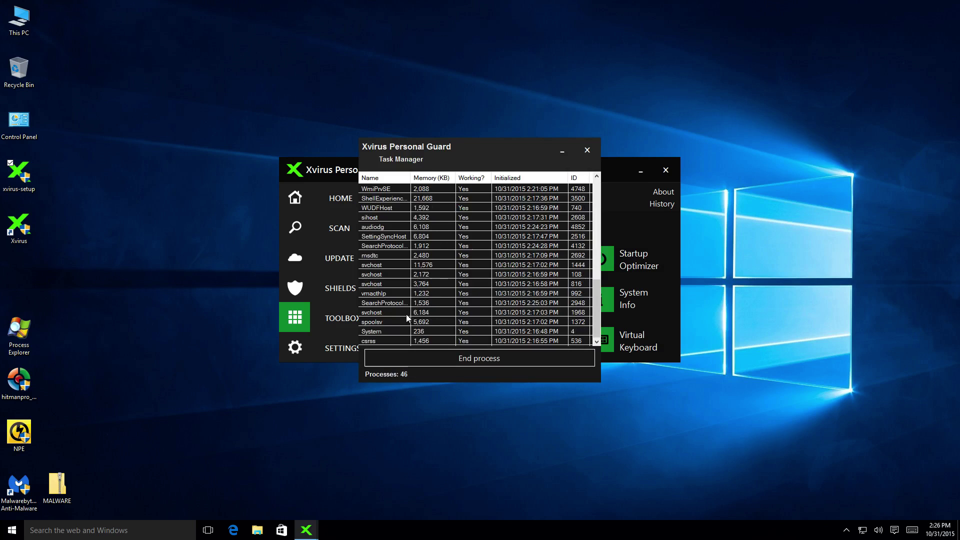
scroll(417, 310, up, 10)
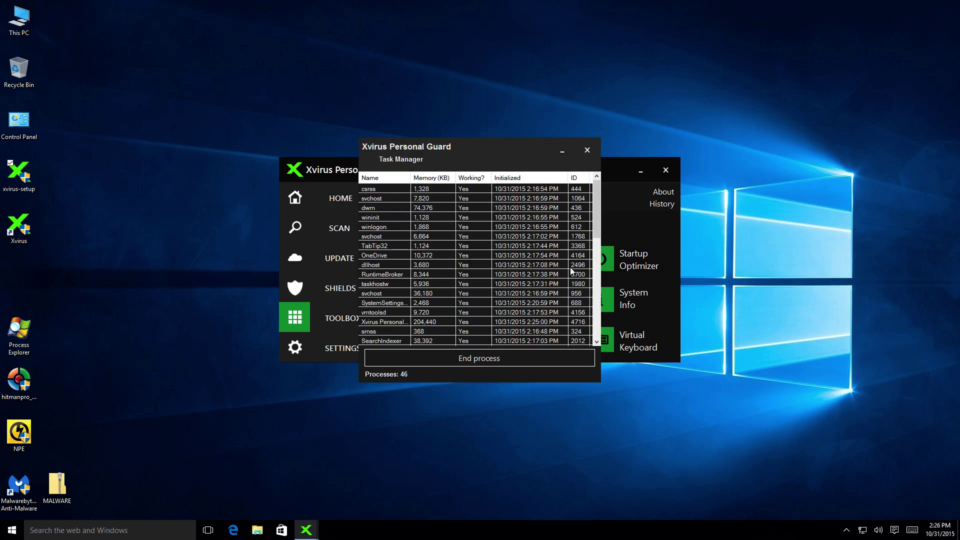
click(387, 236)
scroll(449, 300, down, 8)
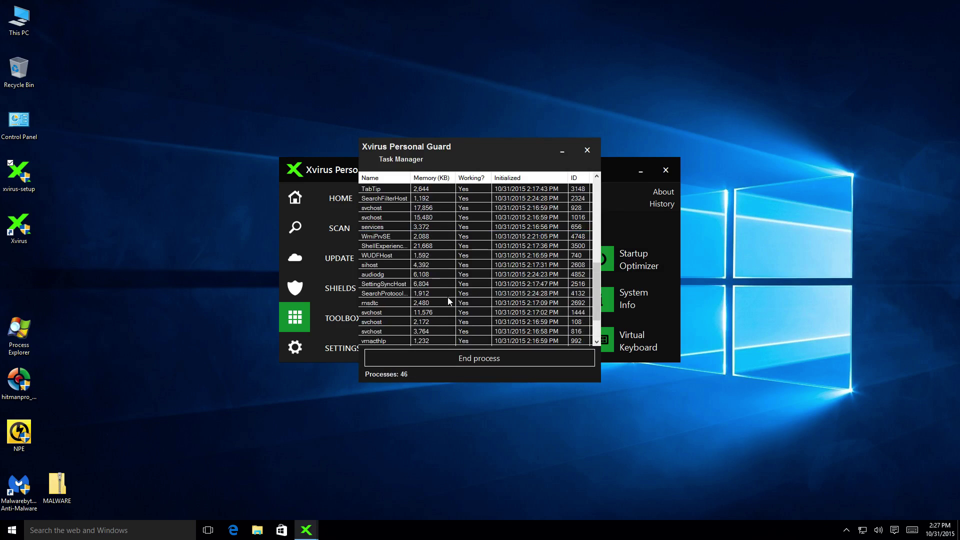
scroll(448, 300, down, 2)
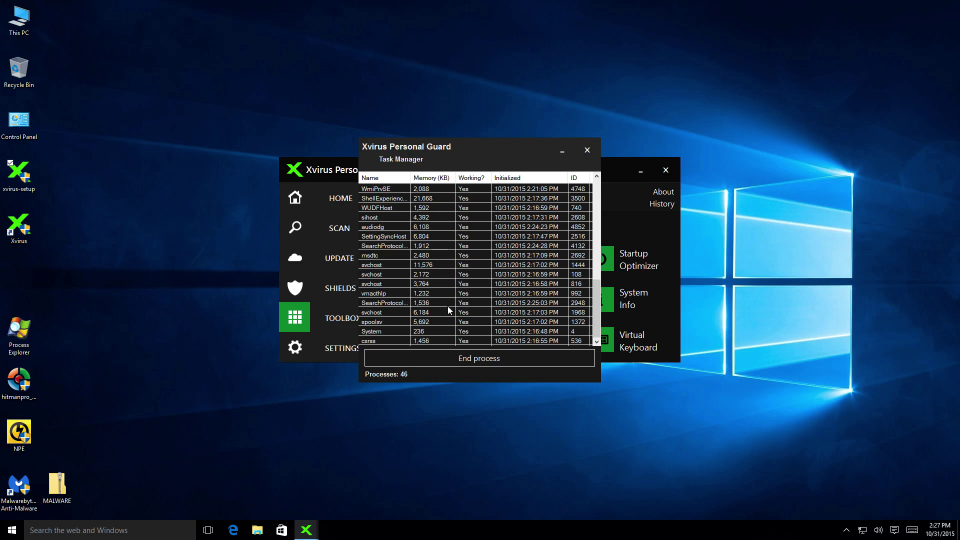
click(391, 340)
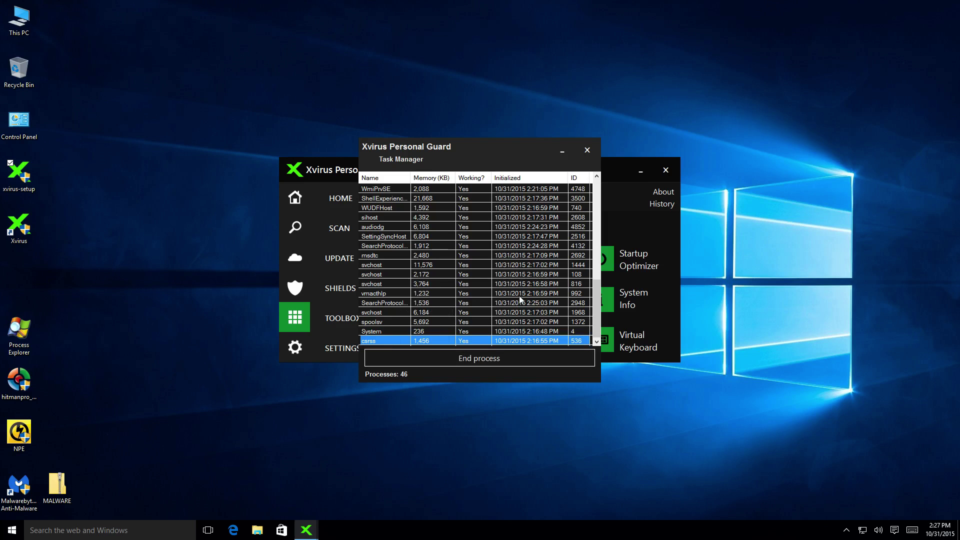
scroll(509, 296, up, 3)
scroll(508, 296, up, 5)
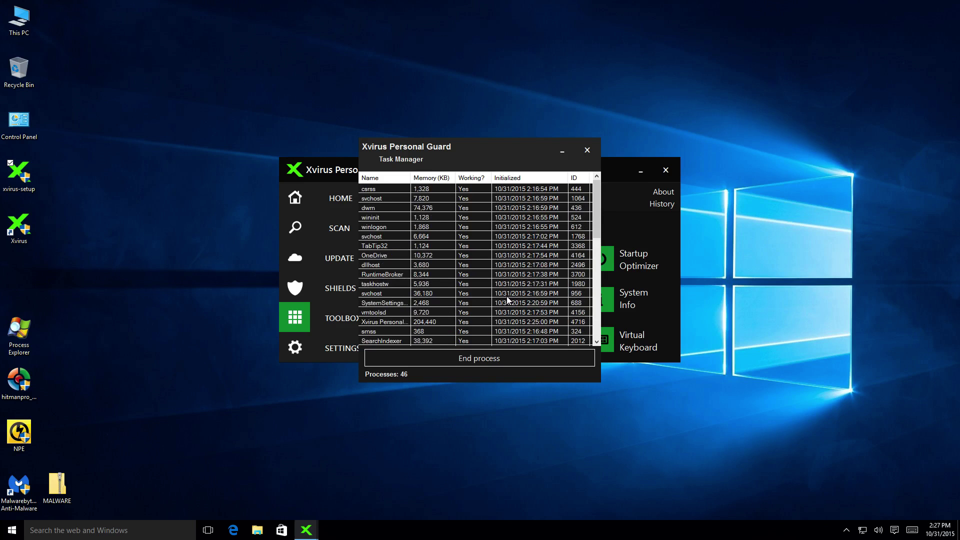
scroll(390, 238, down, 3)
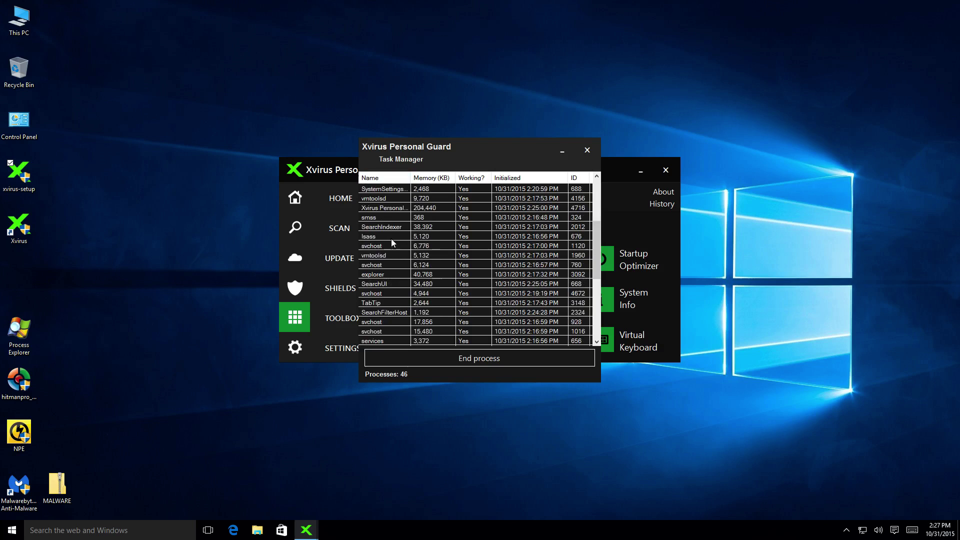
scroll(382, 264, down, 3)
scroll(382, 278, down, 2)
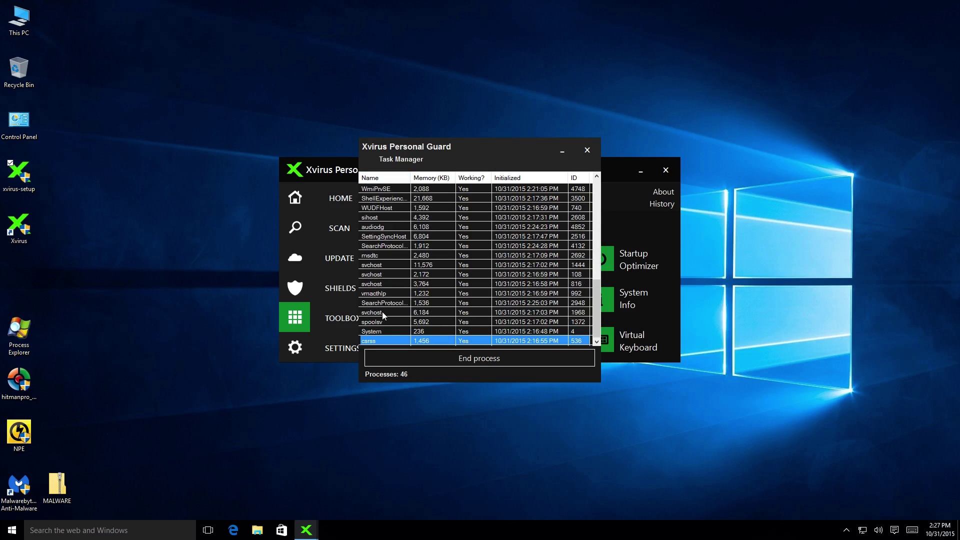
scroll(382, 311, up, 3)
scroll(382, 311, up, 2)
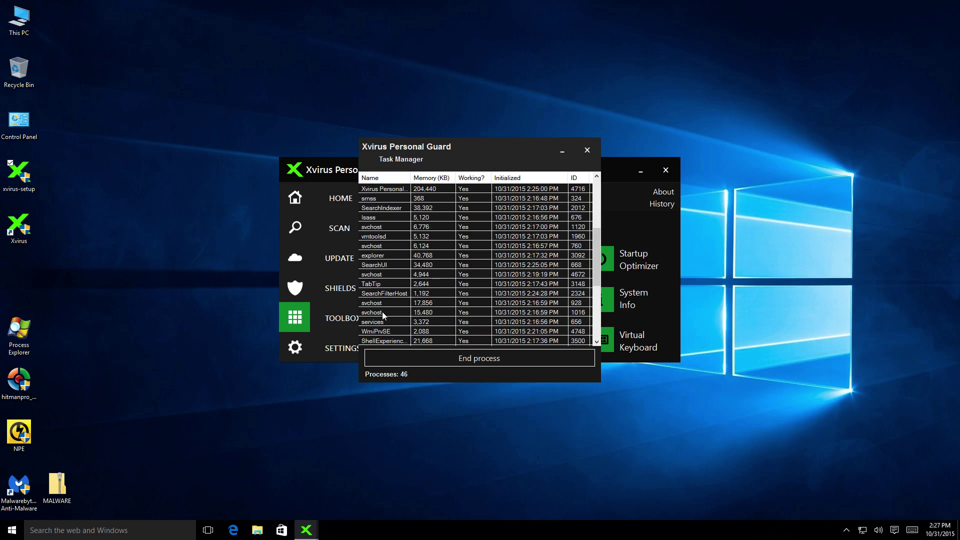
scroll(375, 275, up, 2)
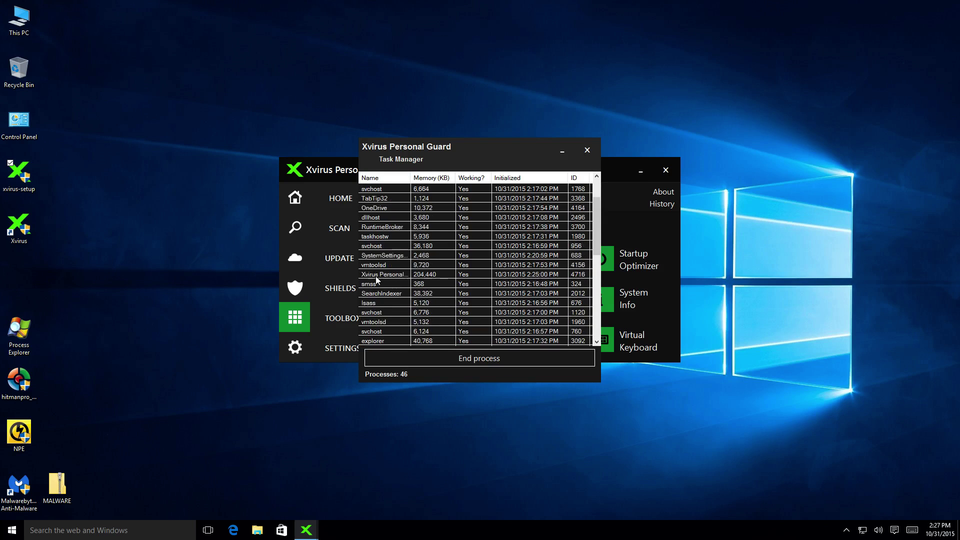
scroll(375, 276, up, 2)
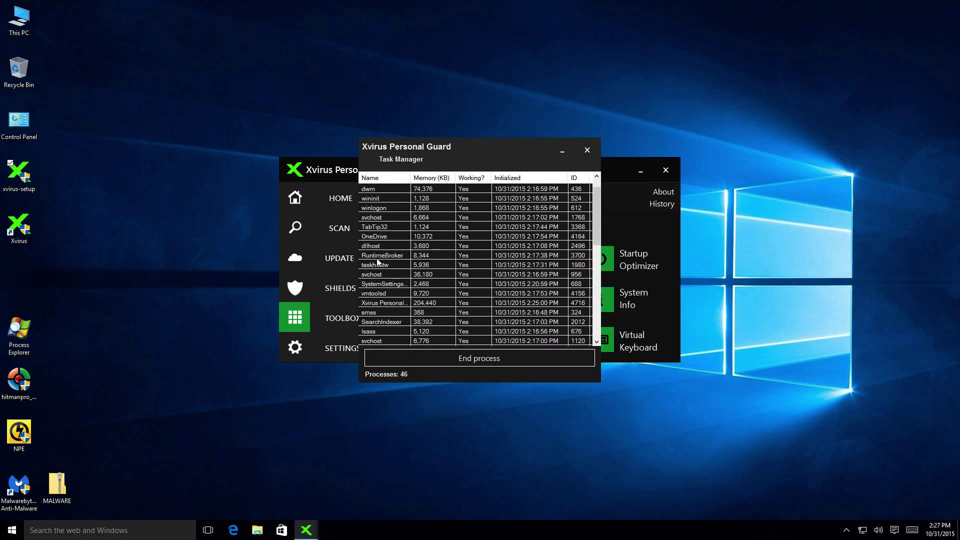
scroll(377, 258, up, 1)
click(370, 284)
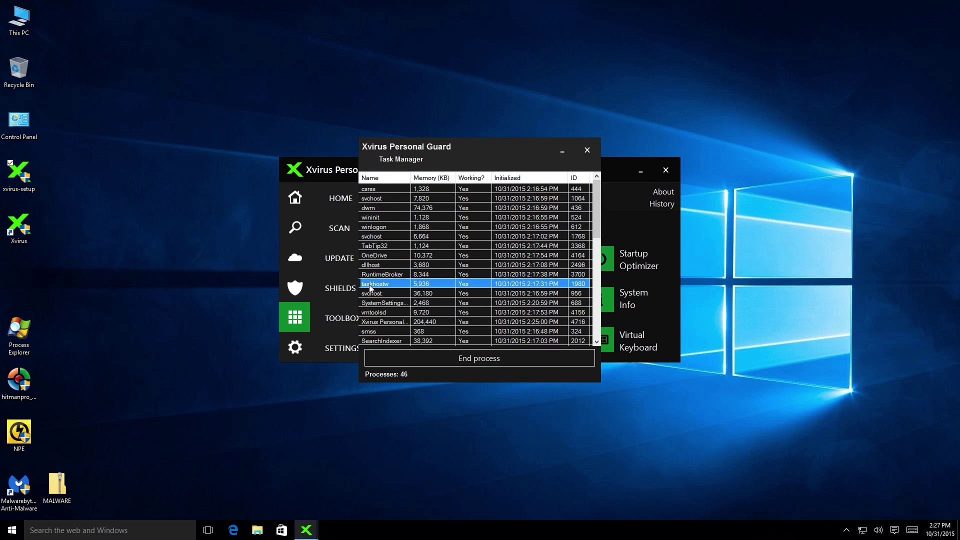
scroll(379, 313, down, 3)
scroll(379, 313, down, 4)
scroll(378, 313, down, 1)
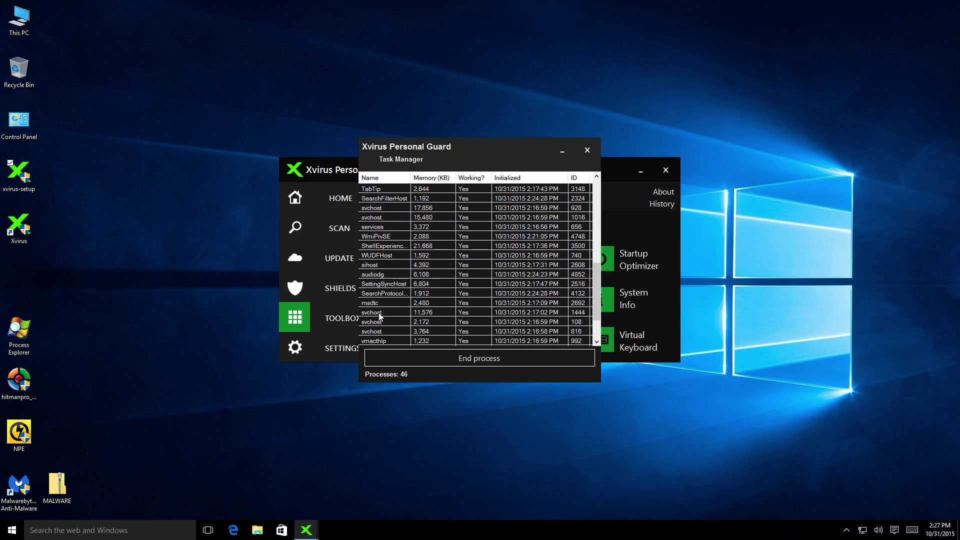
scroll(379, 313, down, 3)
scroll(375, 321, up, 3)
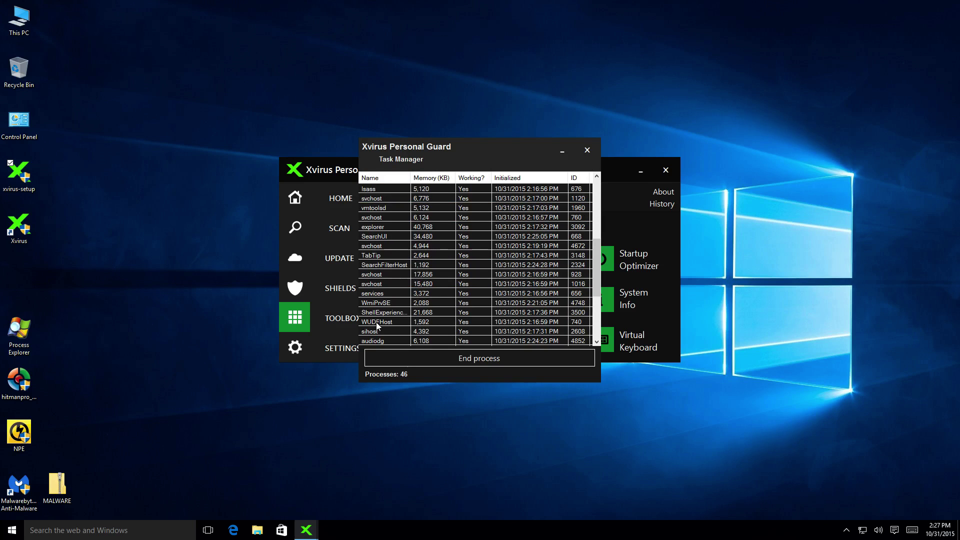
scroll(376, 322, down, 3)
scroll(378, 316, up, 2)
scroll(397, 325, up, 1)
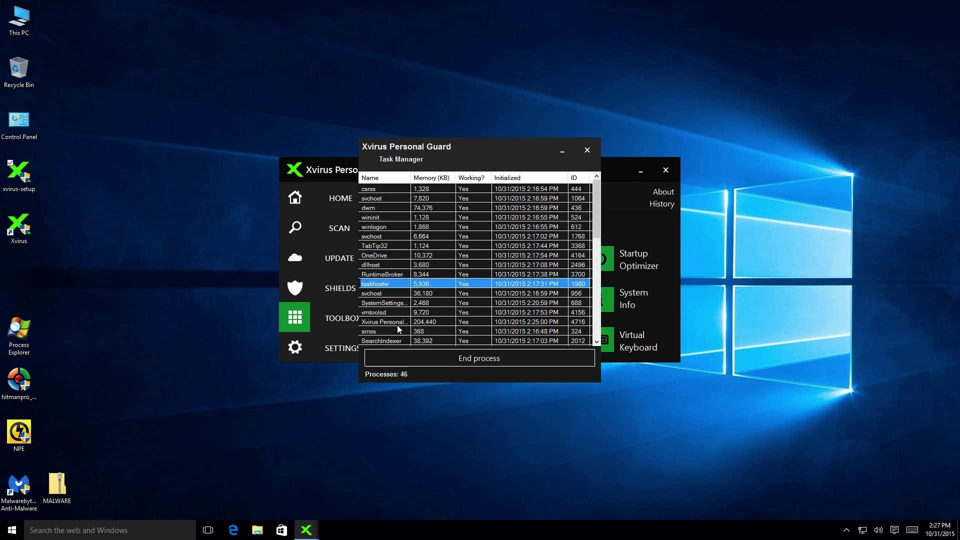
click(586, 152)
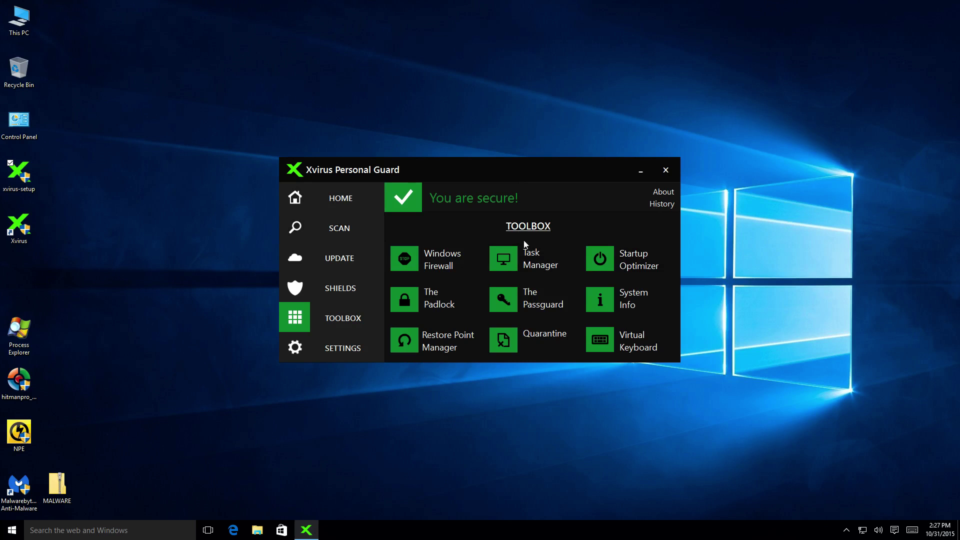
click(622, 341)
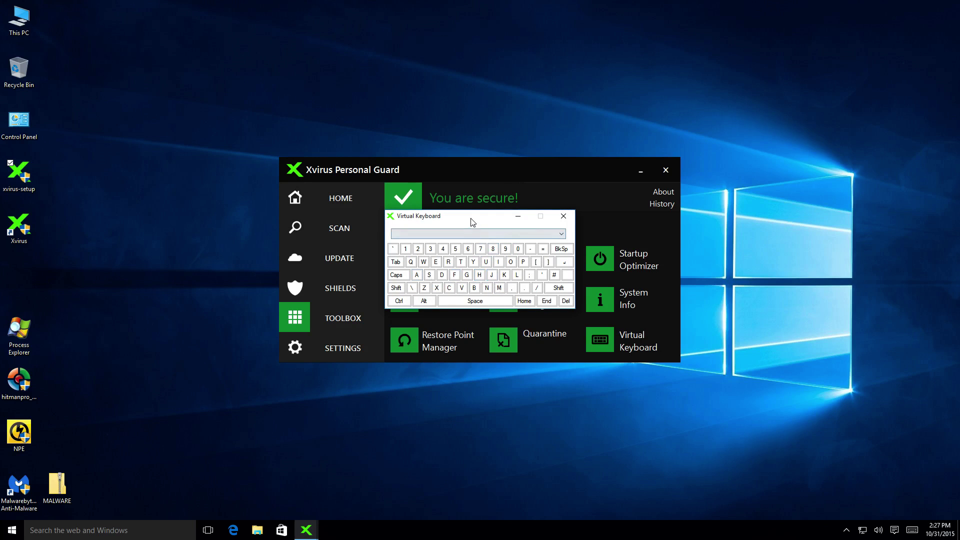
drag(472, 222, 189, 68)
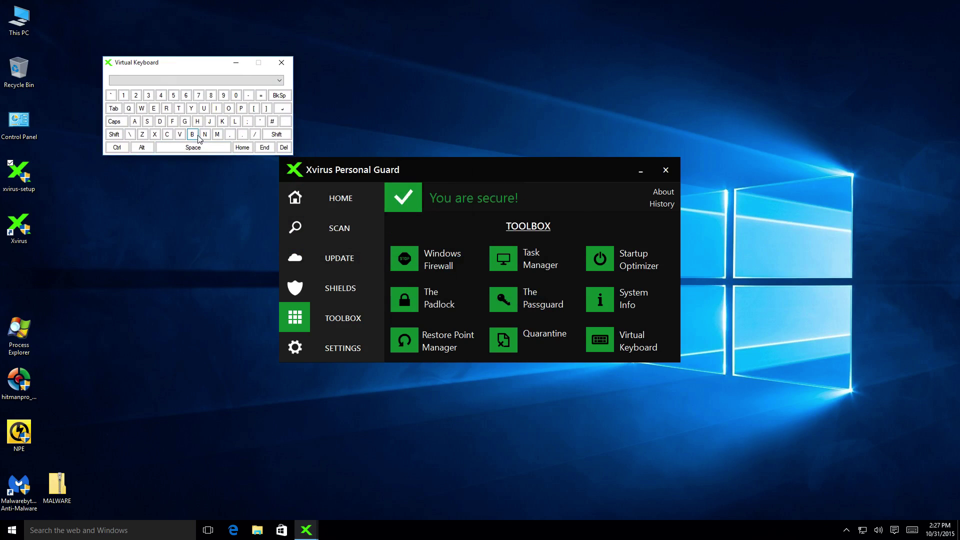
click(281, 65)
click(535, 338)
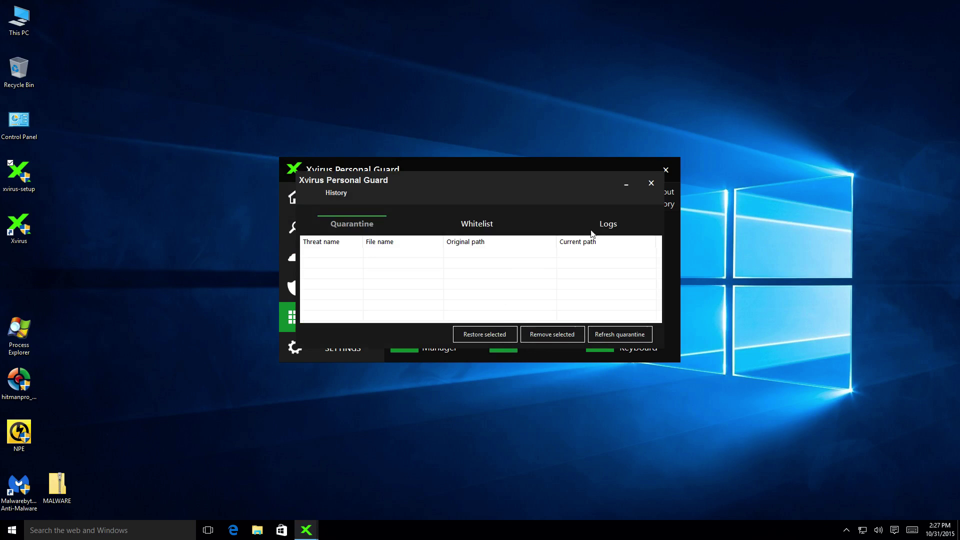
click(652, 183)
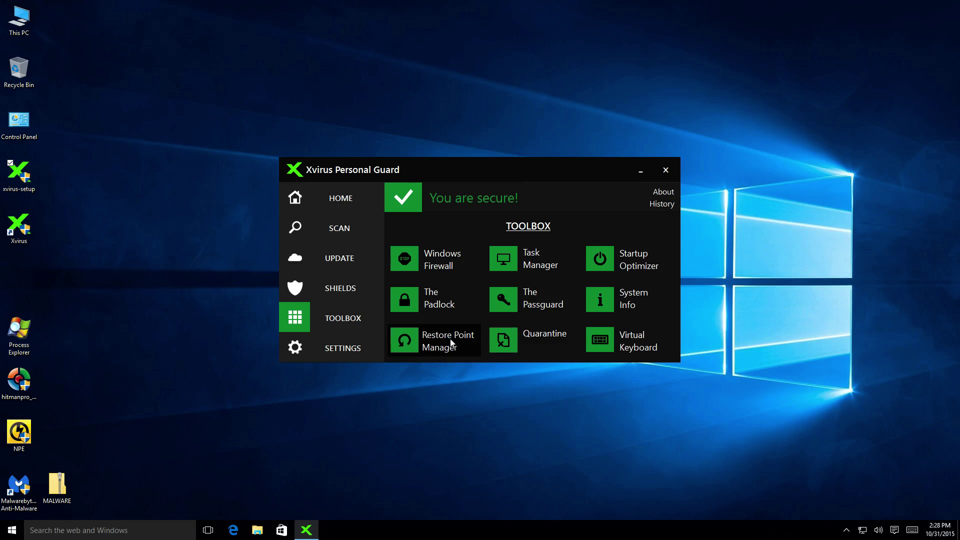
click(453, 351)
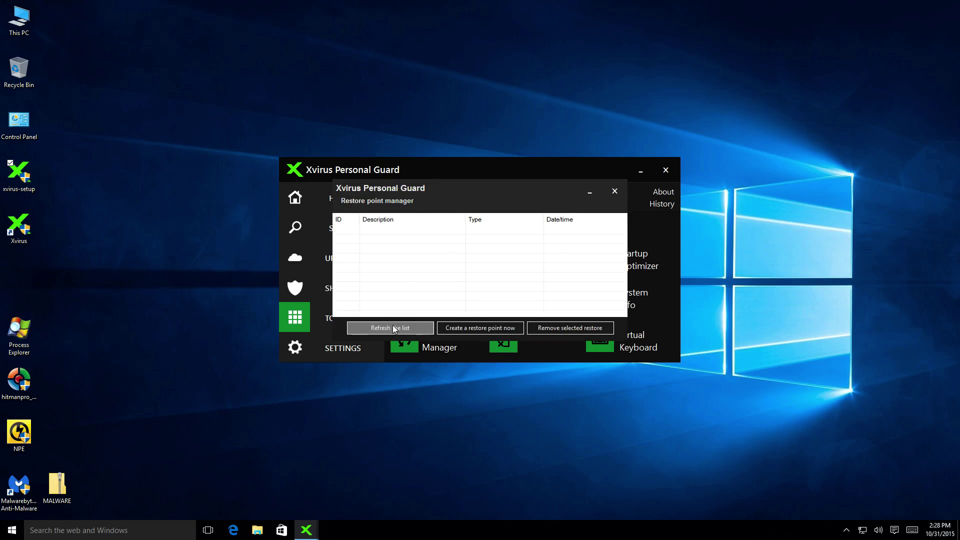
click(614, 191)
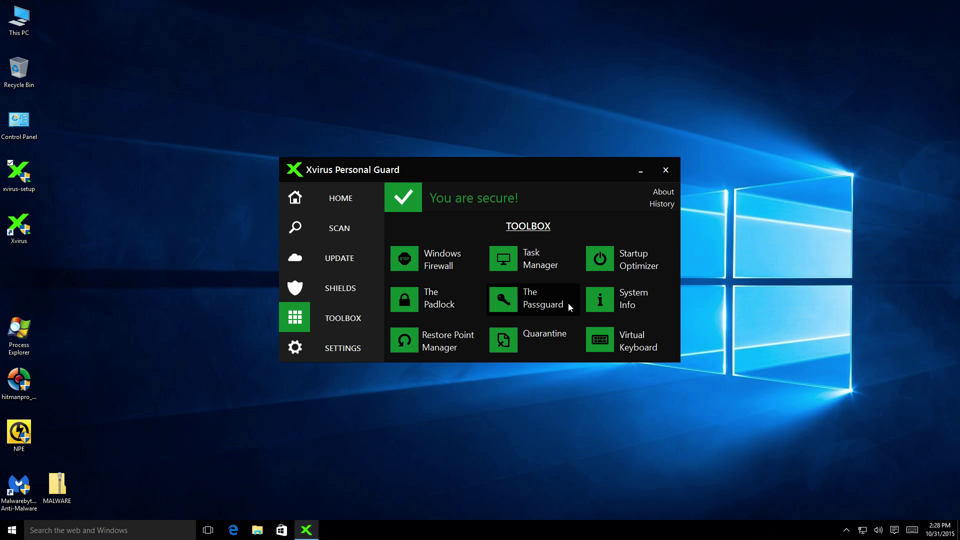
click(631, 305)
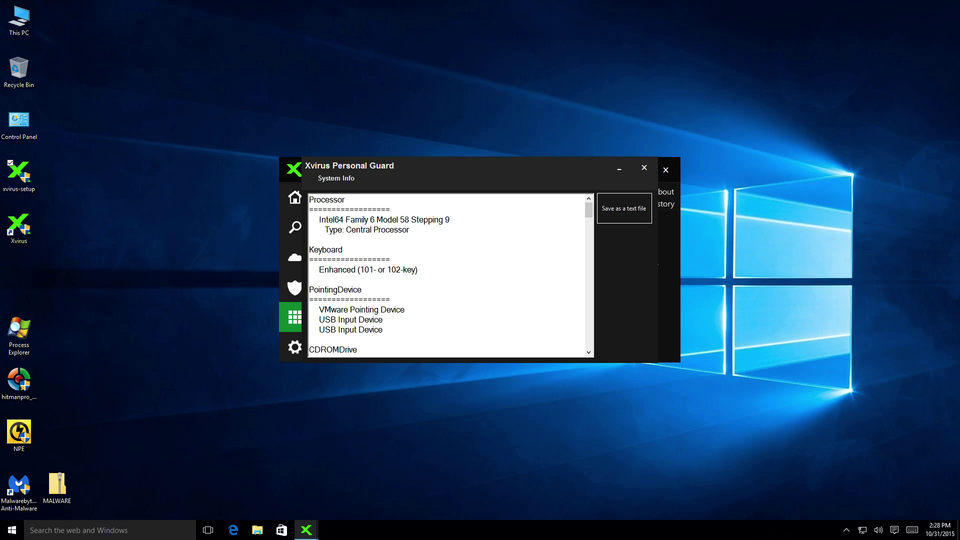
scroll(450, 276, down, 2)
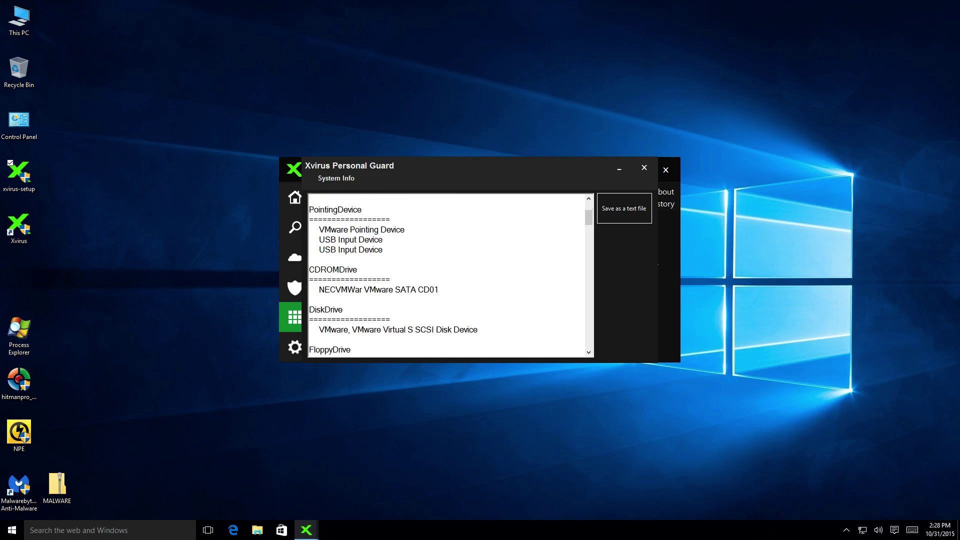
scroll(451, 275, down, 2)
scroll(450, 275, down, 2)
scroll(450, 275, down, 2)
scroll(450, 275, down, 3)
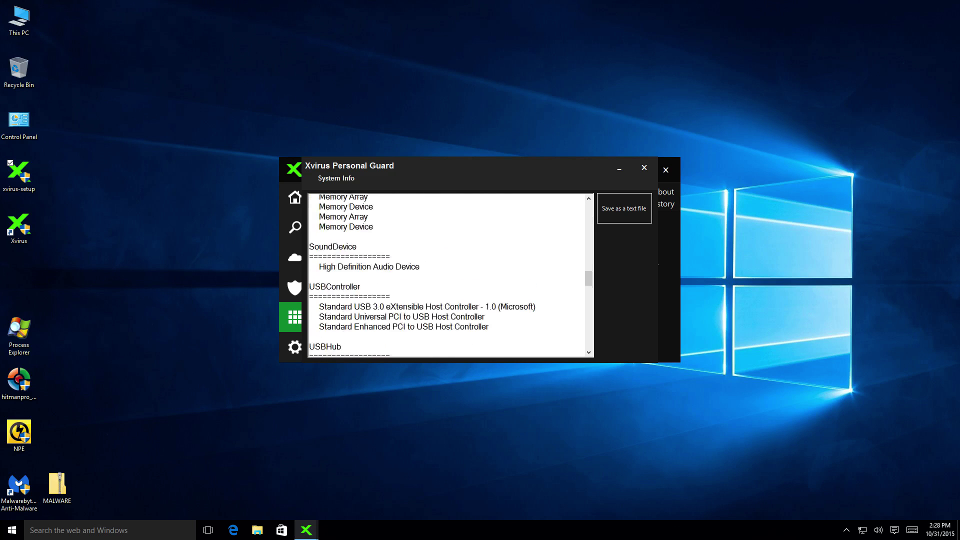
scroll(450, 276, down, 3)
scroll(450, 276, down, 3)
scroll(450, 275, down, 2)
scroll(450, 275, up, 2)
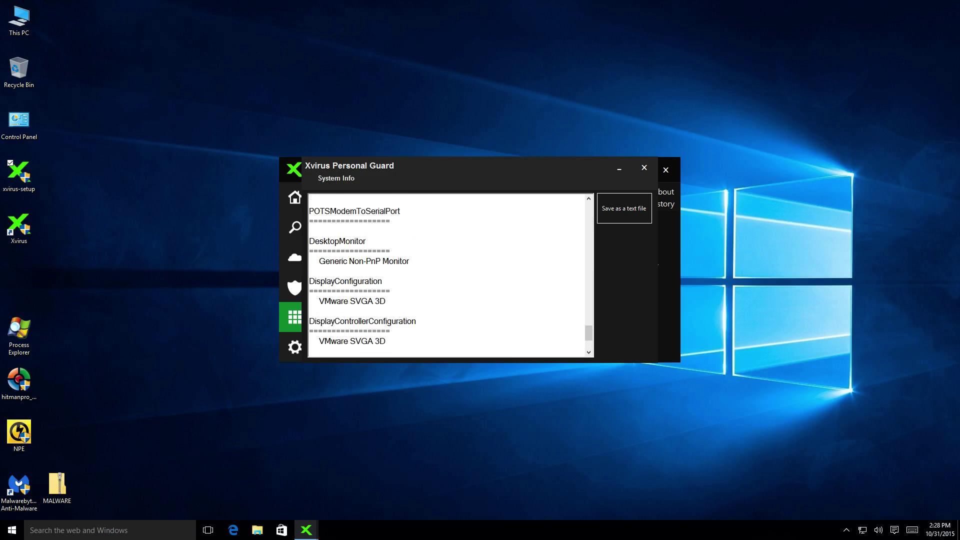
scroll(450, 276, up, 3)
scroll(450, 275, up, 3)
scroll(450, 275, up, 3)
scroll(450, 275, up, 3)
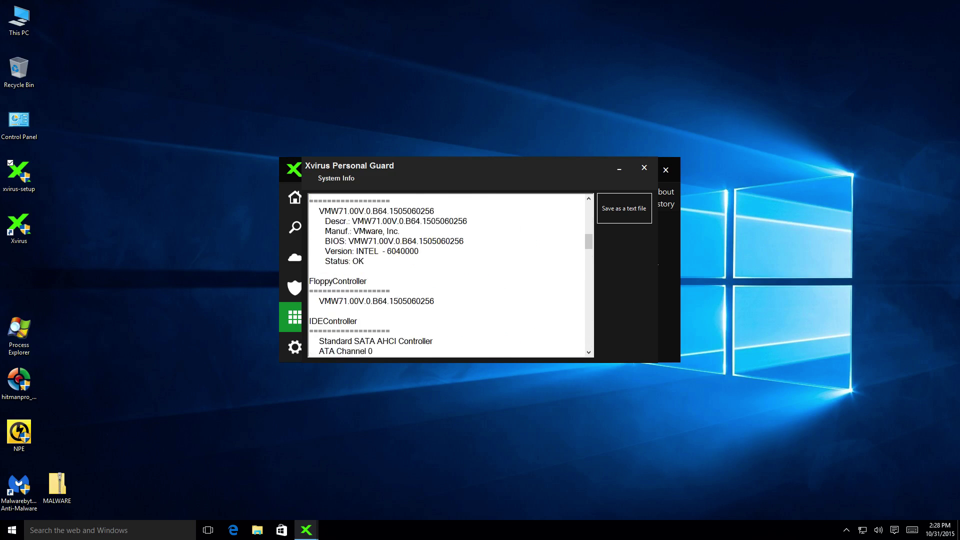
scroll(450, 275, up, 3)
scroll(450, 275, up, 3)
scroll(450, 275, down, 3)
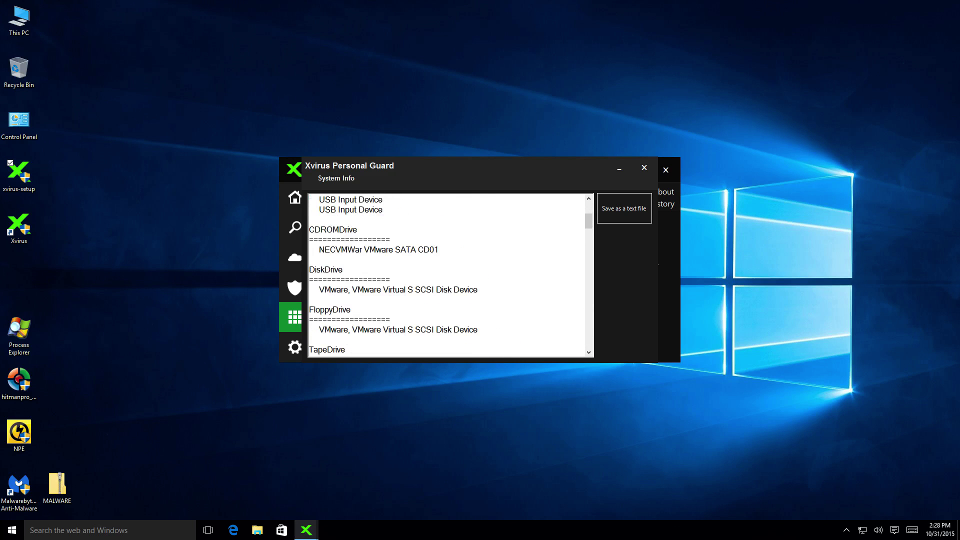
scroll(450, 275, down, 3)
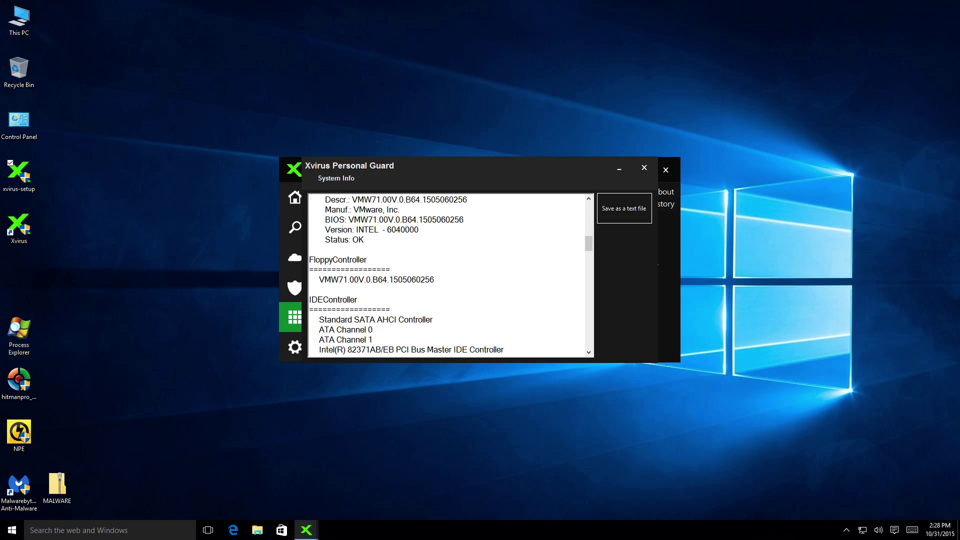
click(644, 170)
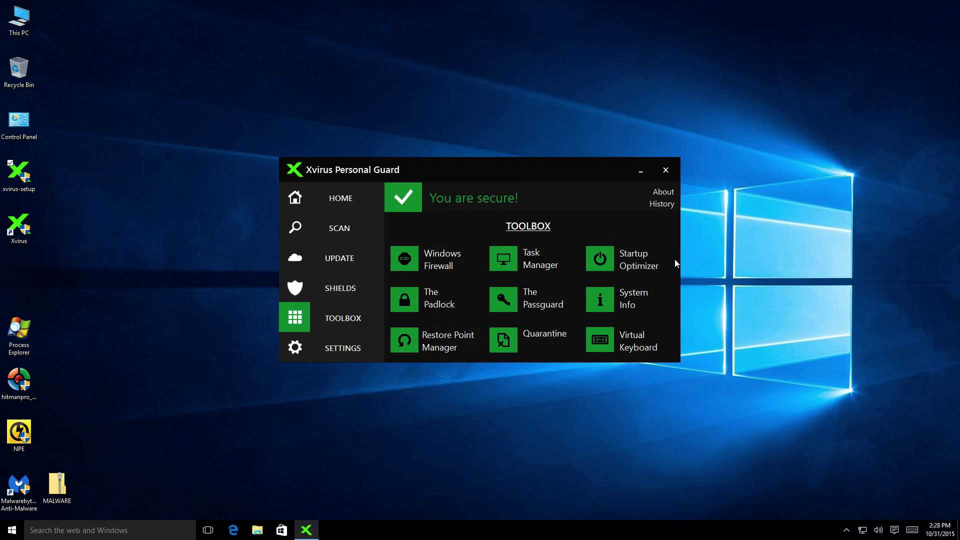
click(547, 291)
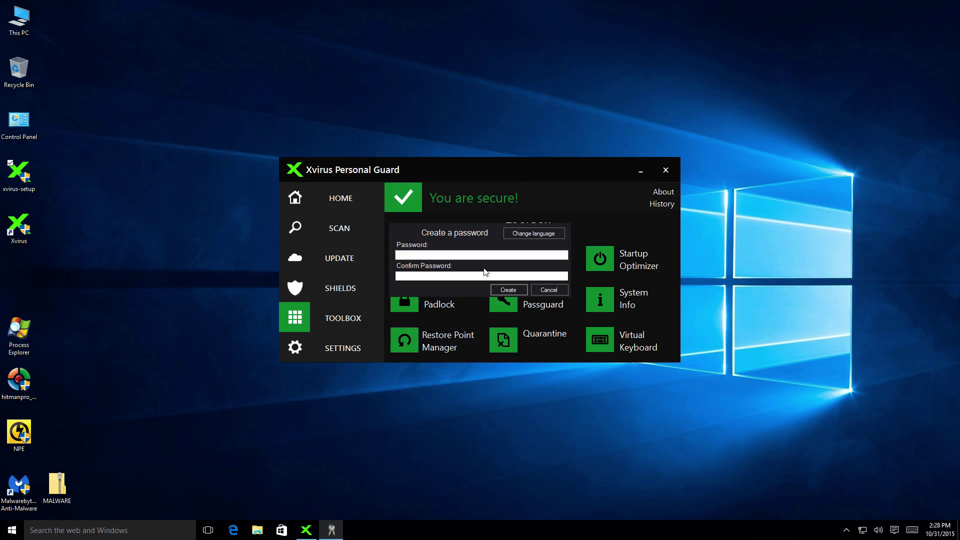
click(547, 290)
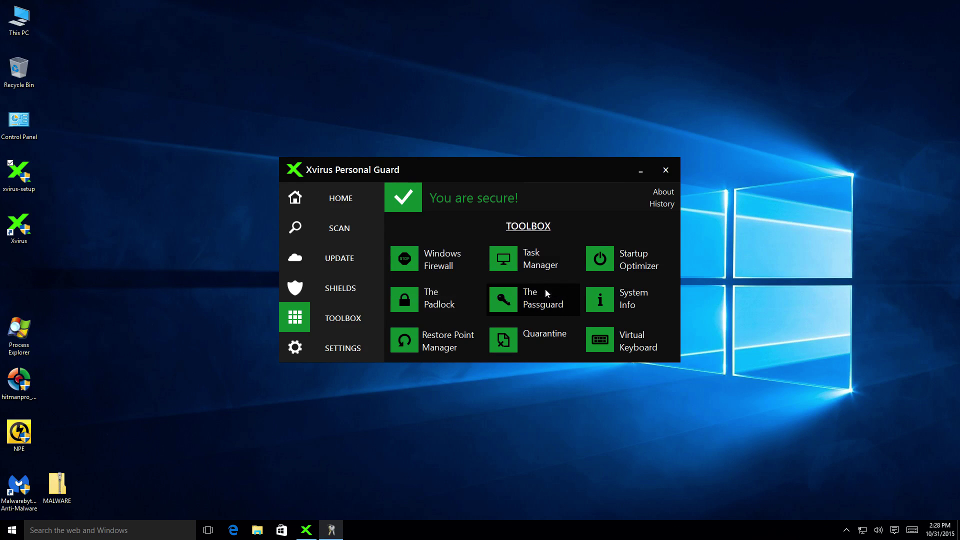
Step: In Scanner Settings keep heuristics at High and set scan priority to Highest
click(332, 354)
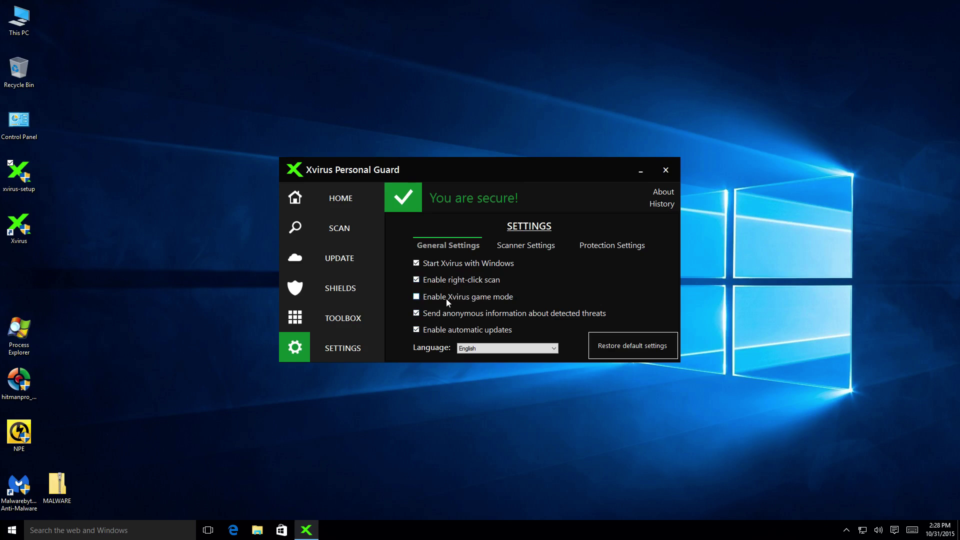
click(522, 248)
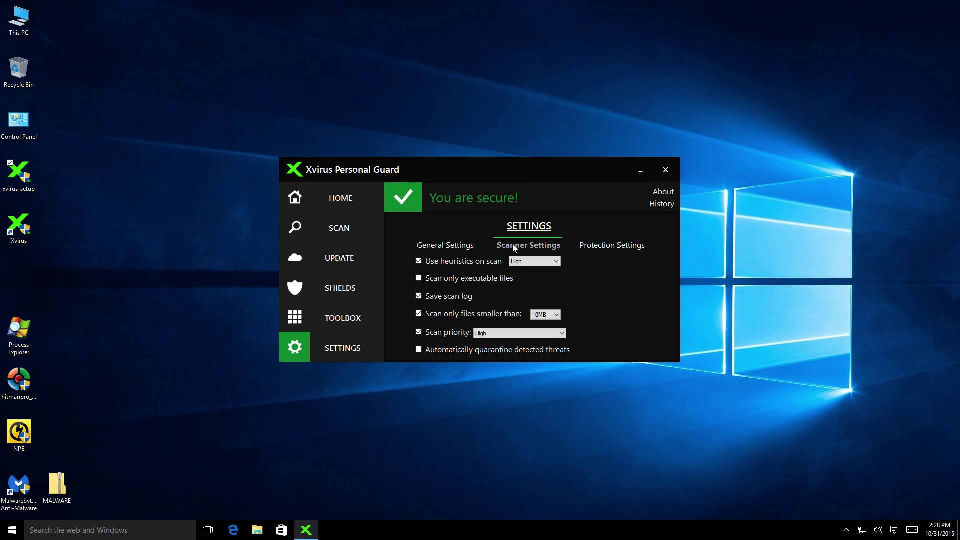
click(558, 262)
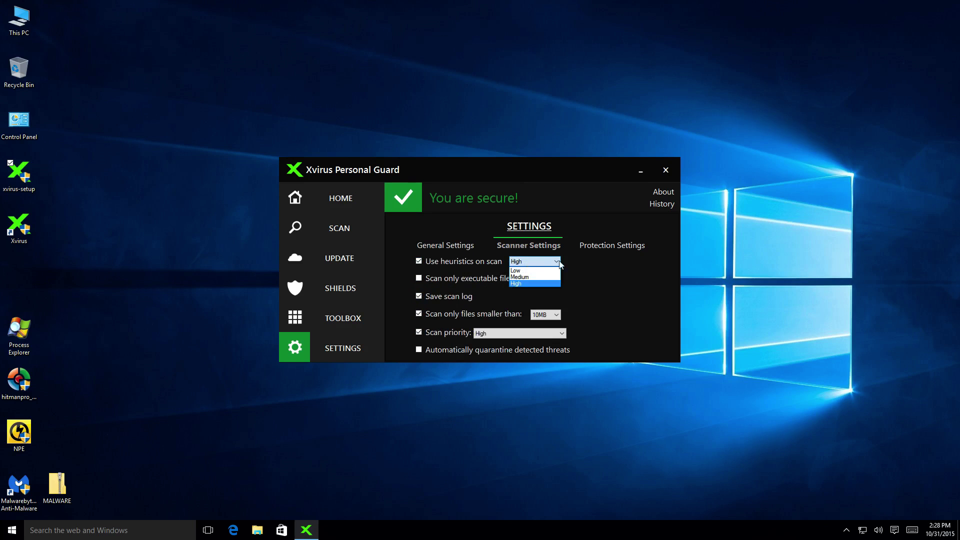
click(573, 264)
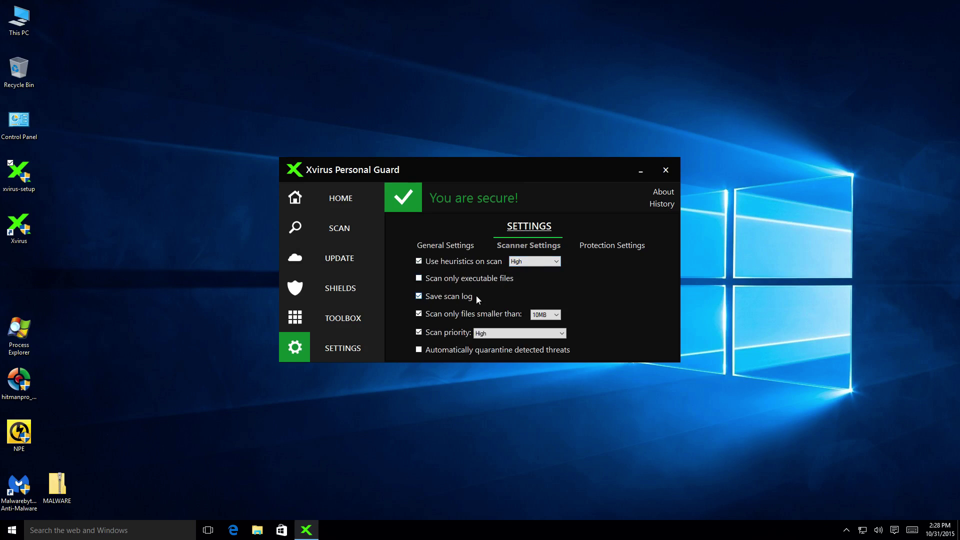
click(503, 333)
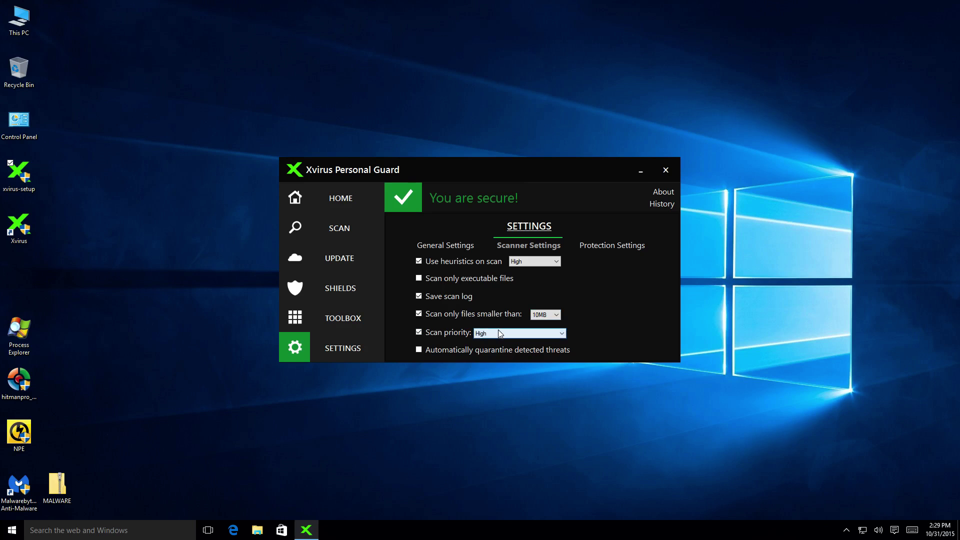
click(579, 329)
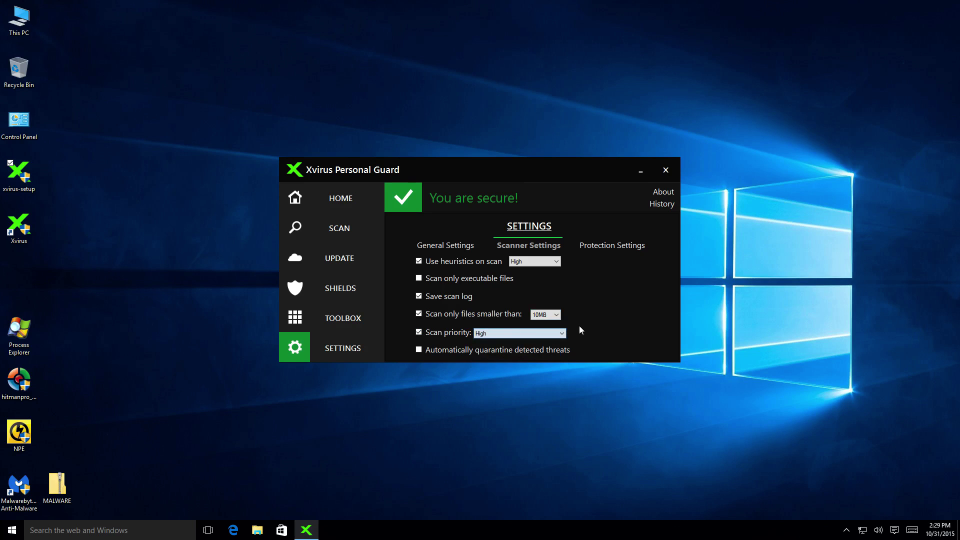
click(559, 336)
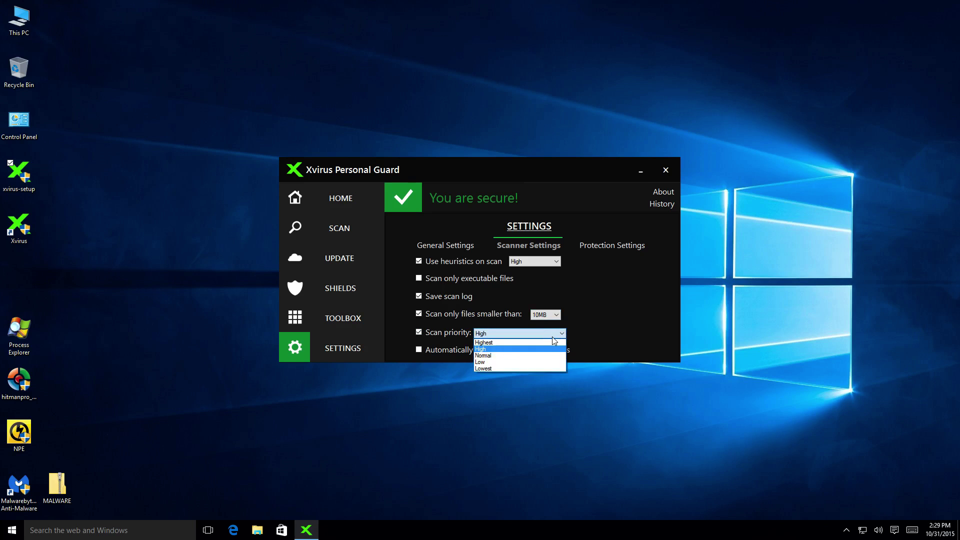
click(546, 344)
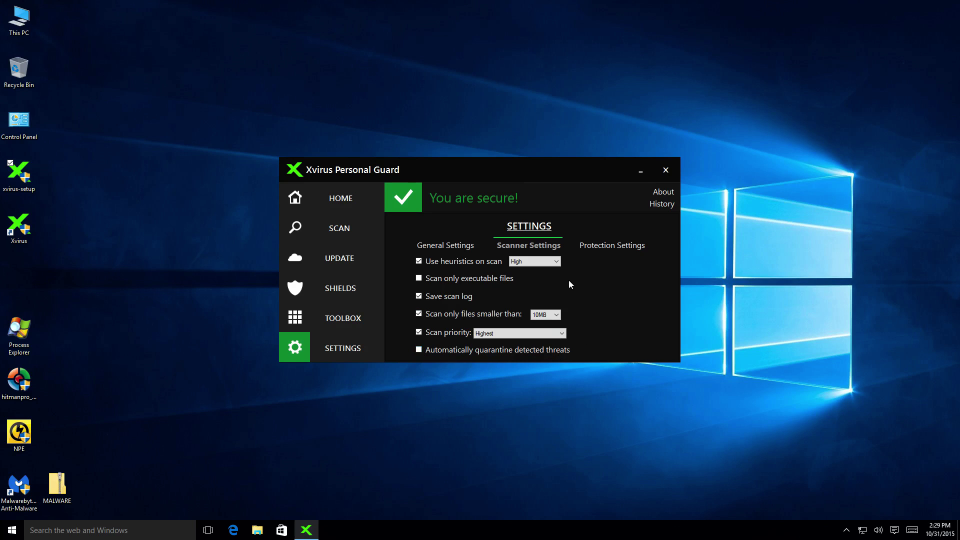
Step: Toggle automatic quarantine of detected threats on and back off
click(636, 245)
click(490, 350)
click(490, 351)
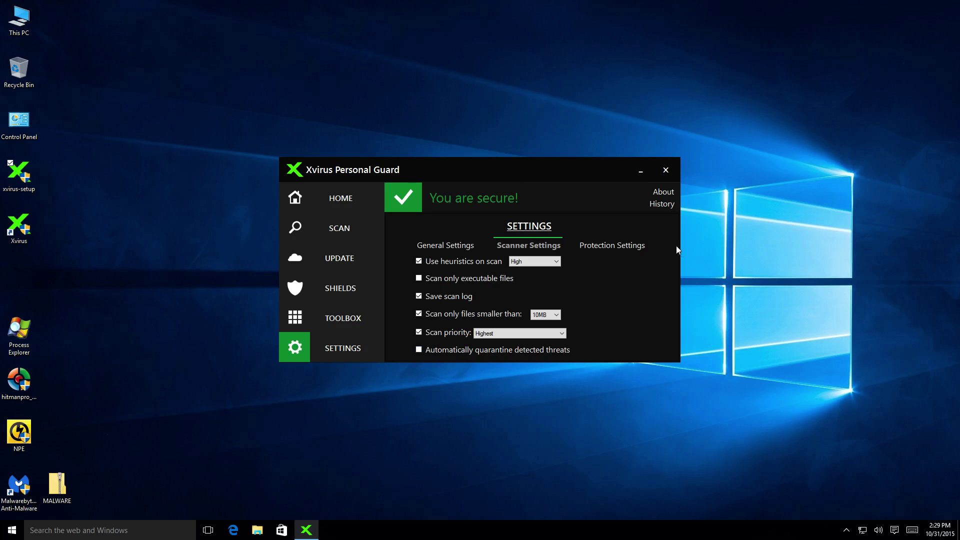
Step: Switch to Protection Settings after briefly revisiting the other settings tabs
click(602, 241)
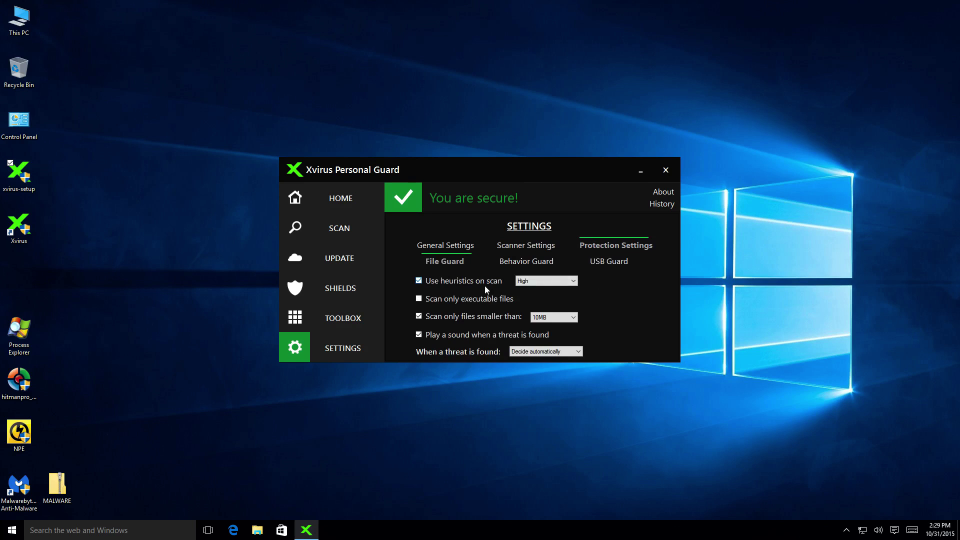
click(450, 246)
click(533, 247)
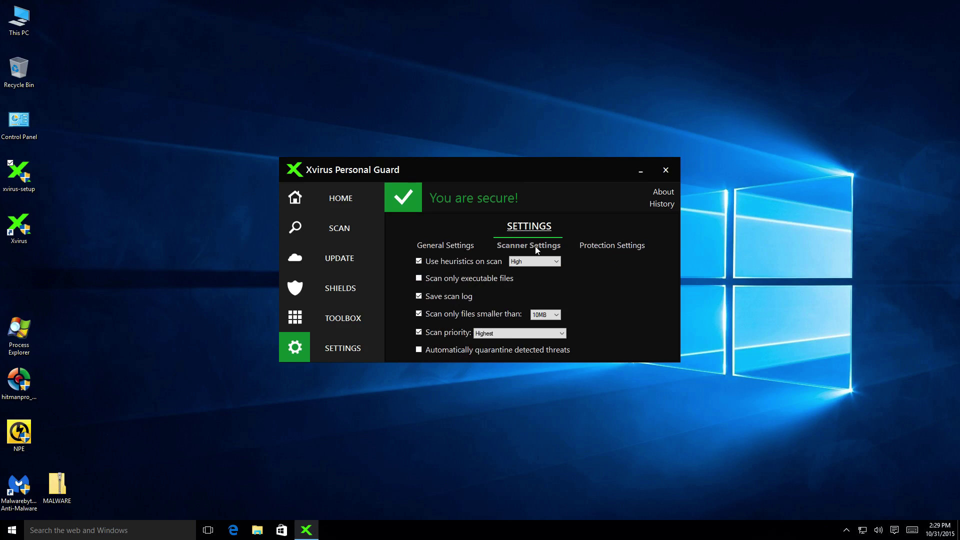
click(585, 246)
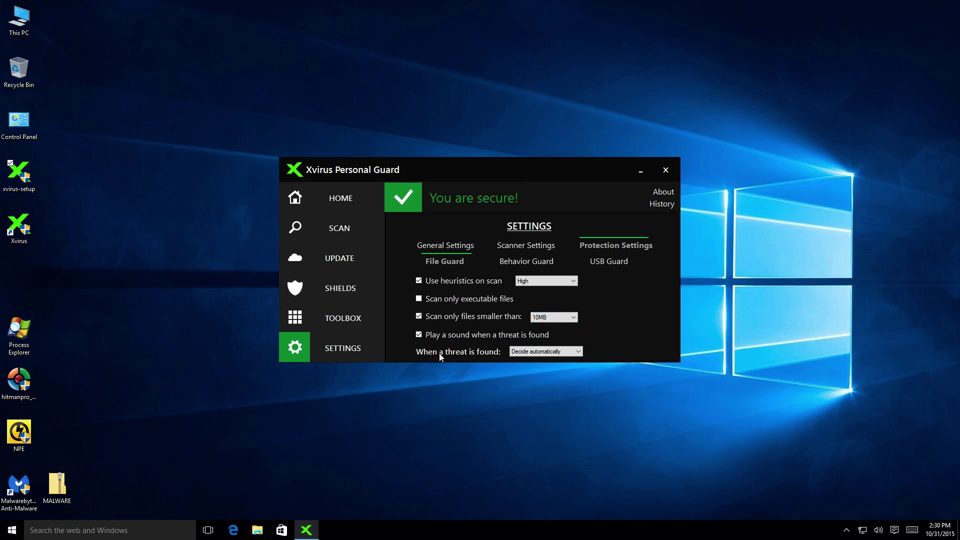
Step: Set File Guard's 'When a threat is found' action to Remove, then to Quarantine
click(554, 351)
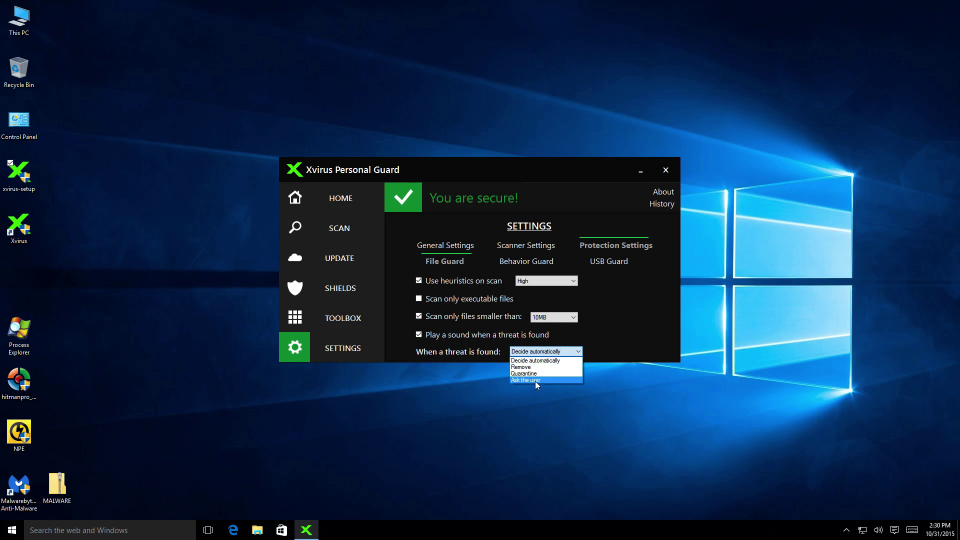
click(567, 368)
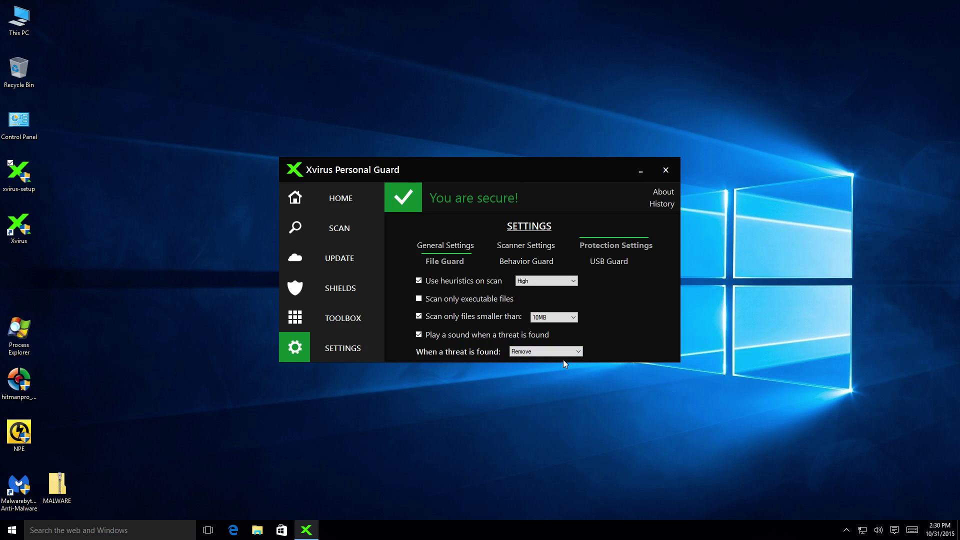
click(564, 352)
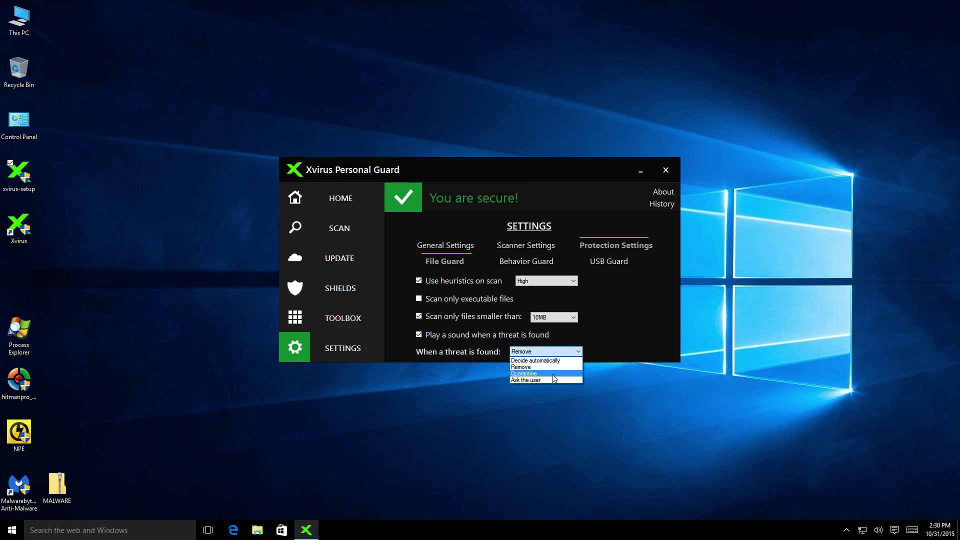
click(553, 374)
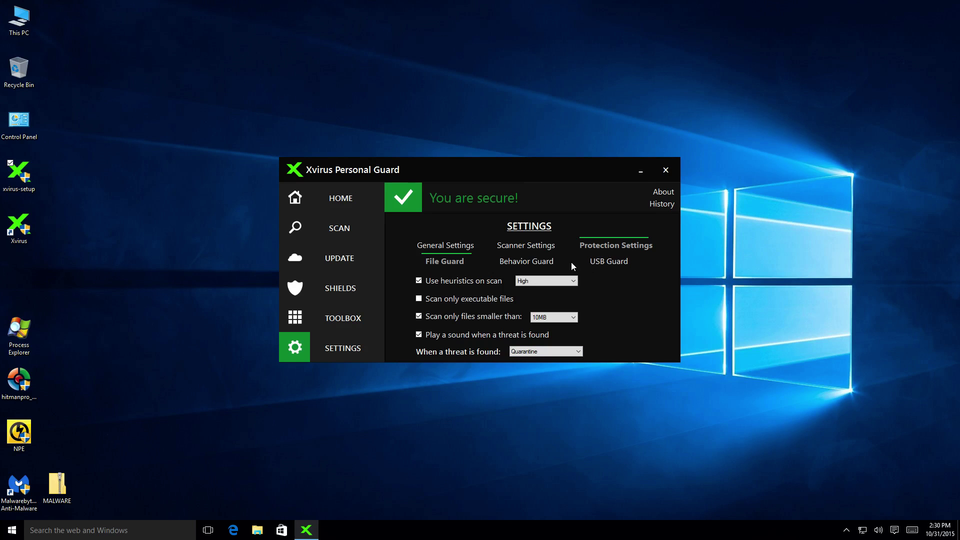
Step: Review Behavior Guard and USB Guard options, return Home, and close the Xvirus window
click(542, 264)
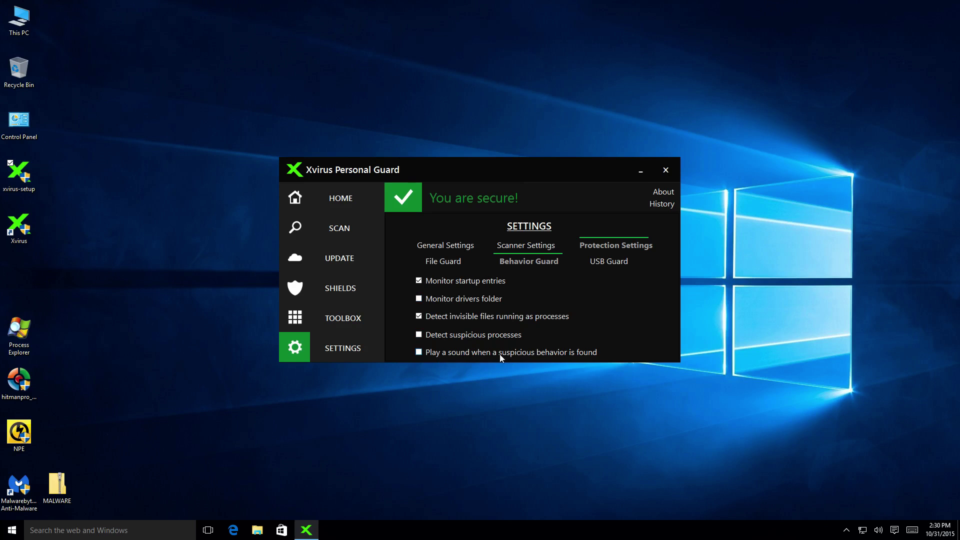
click(597, 261)
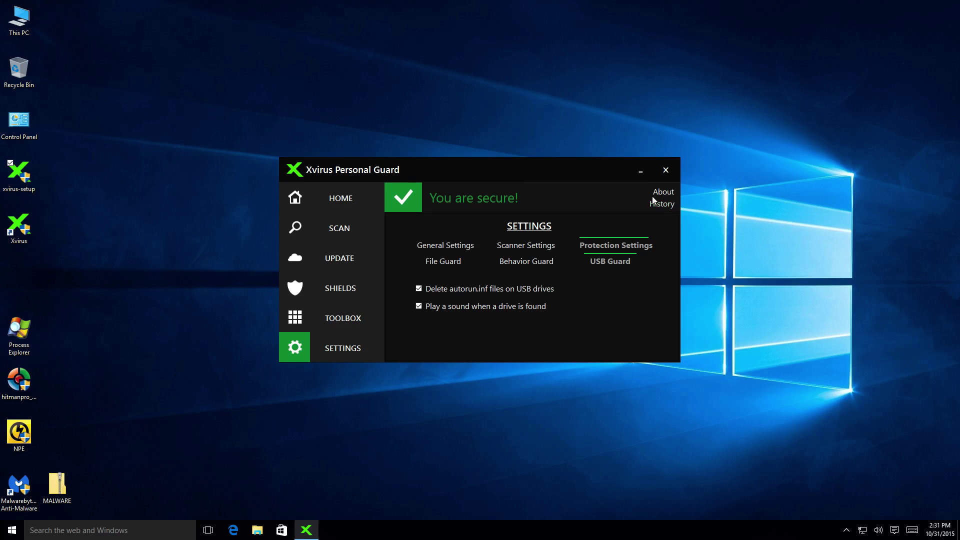
click(361, 200)
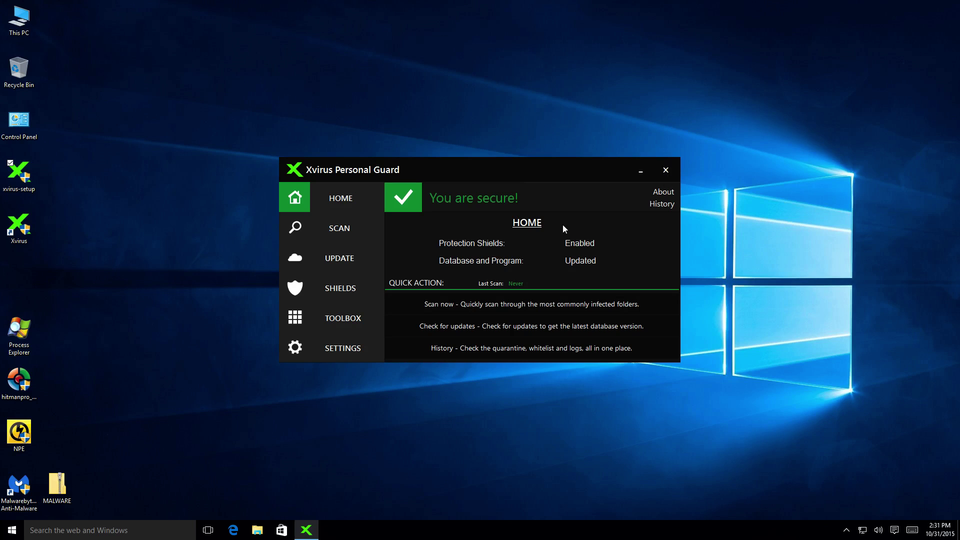
click(656, 172)
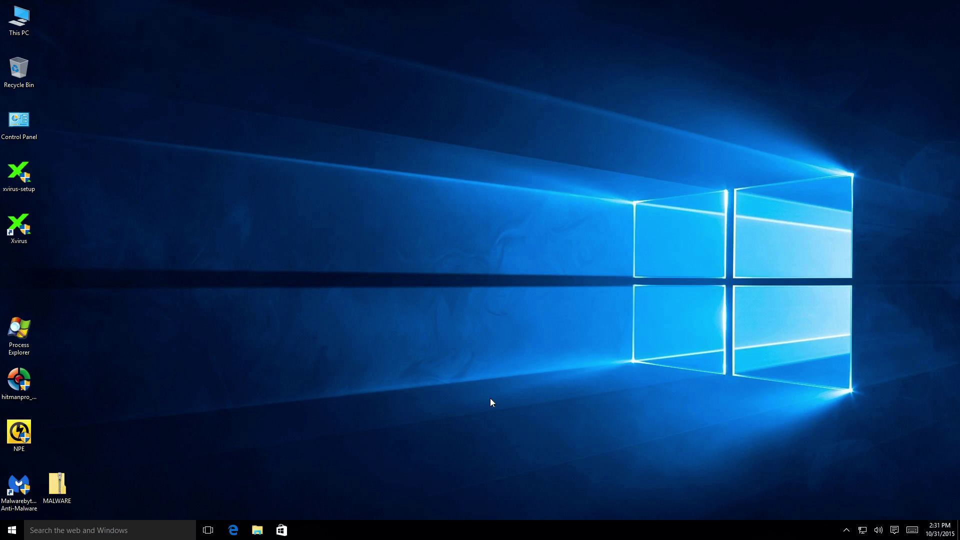
double_click(21, 334)
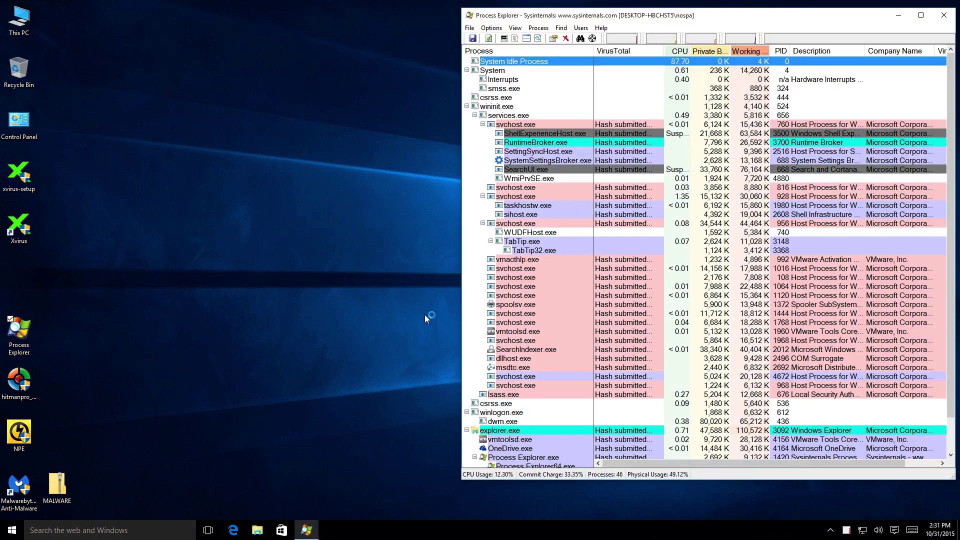
scroll(523, 325, down, 2)
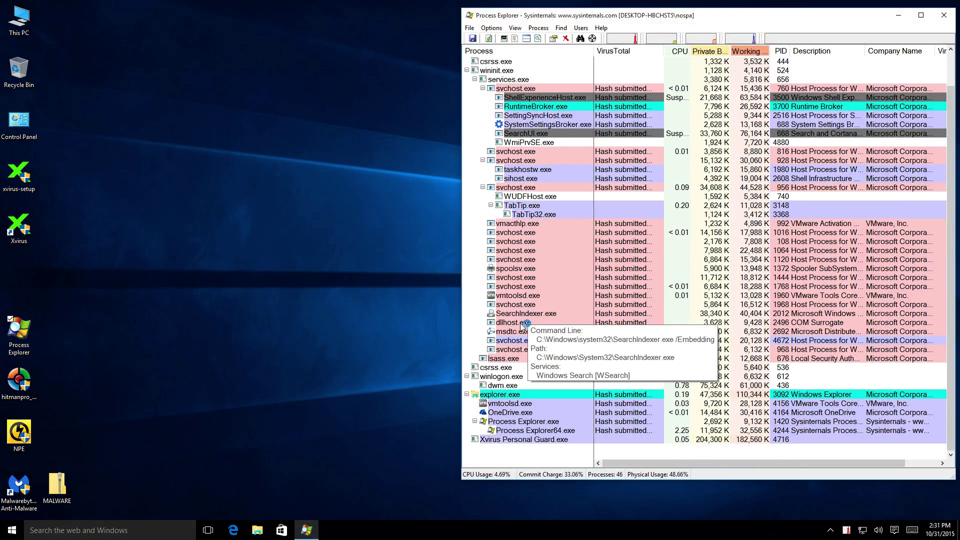
click(504, 440)
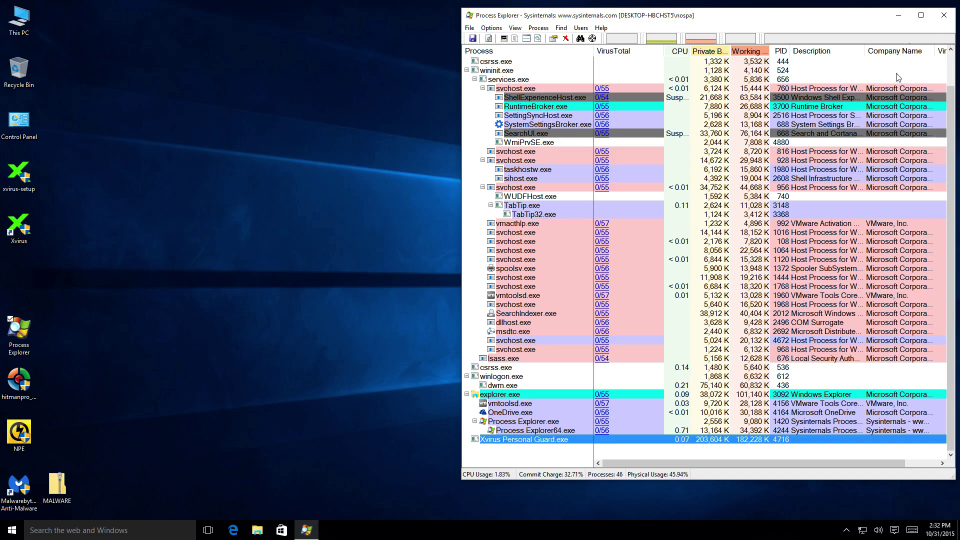
Step: Close Process Explorer and reopen the Xvirus window from the hidden tray icons
click(943, 15)
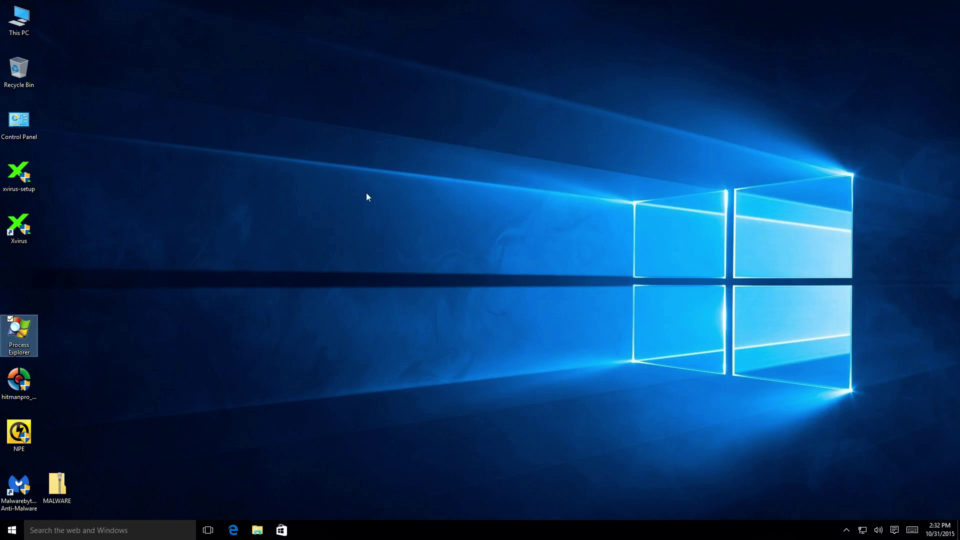
click(368, 250)
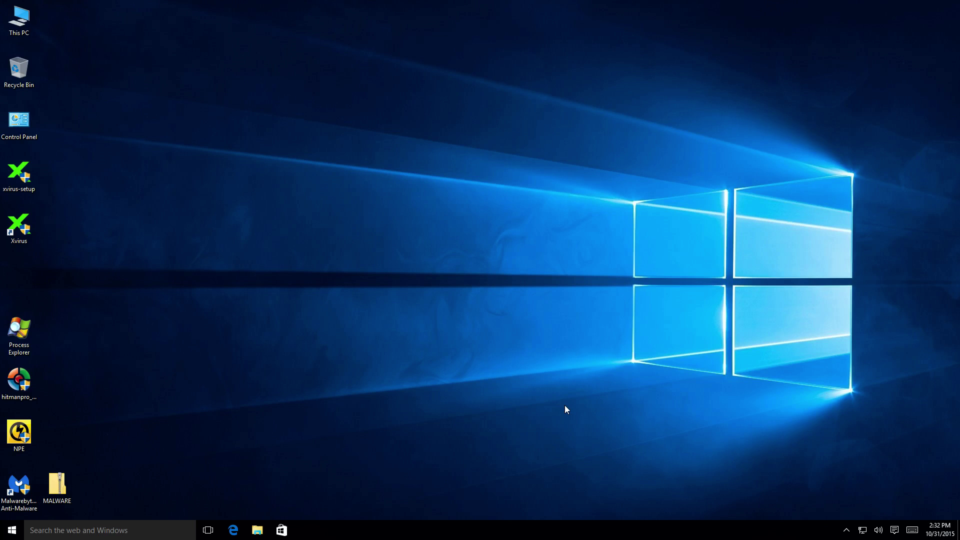
click(846, 530)
click(856, 509)
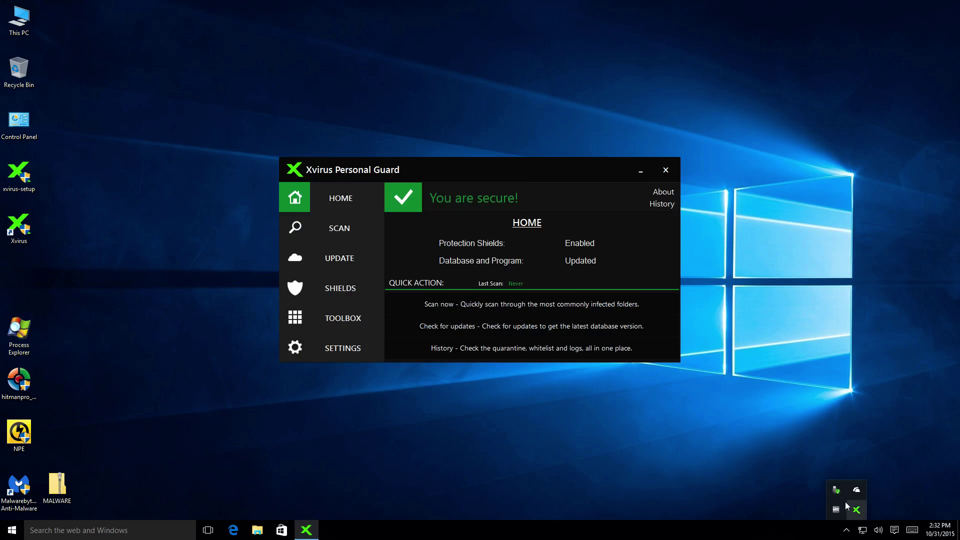